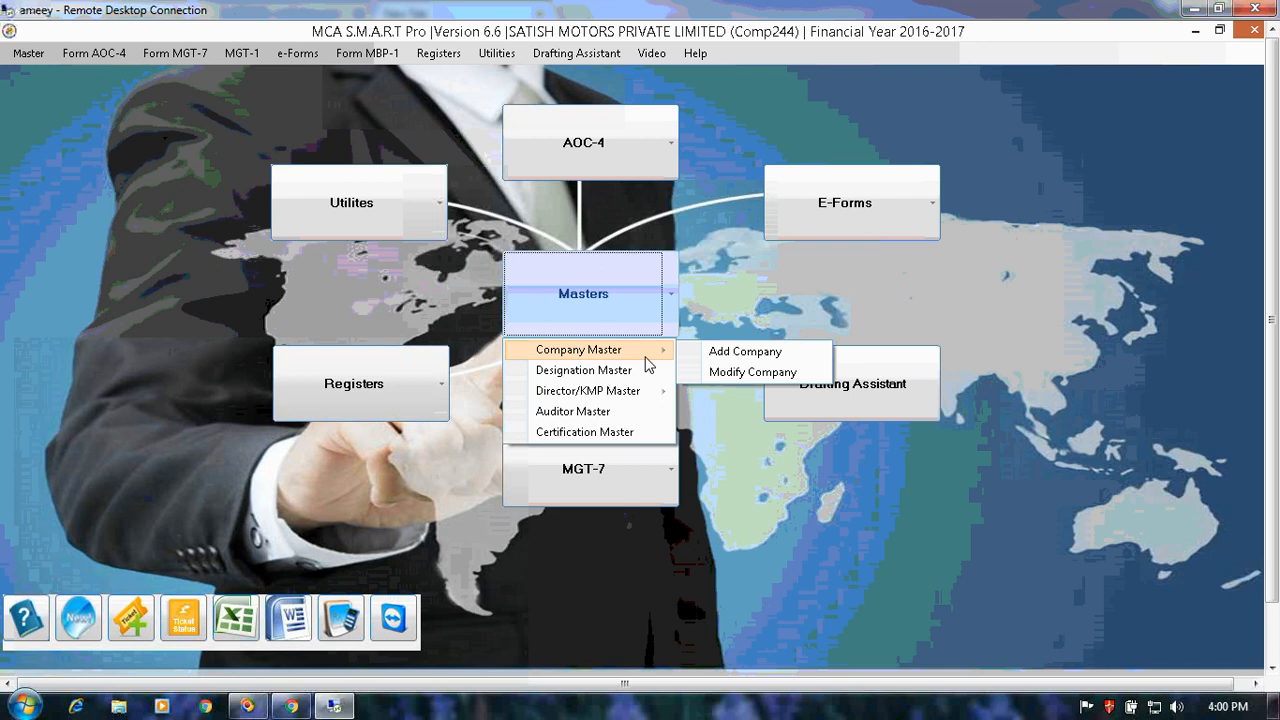
Start adding a company in the Company Master as a New Company named "abc pvt ltd".
left_click(706, 357)
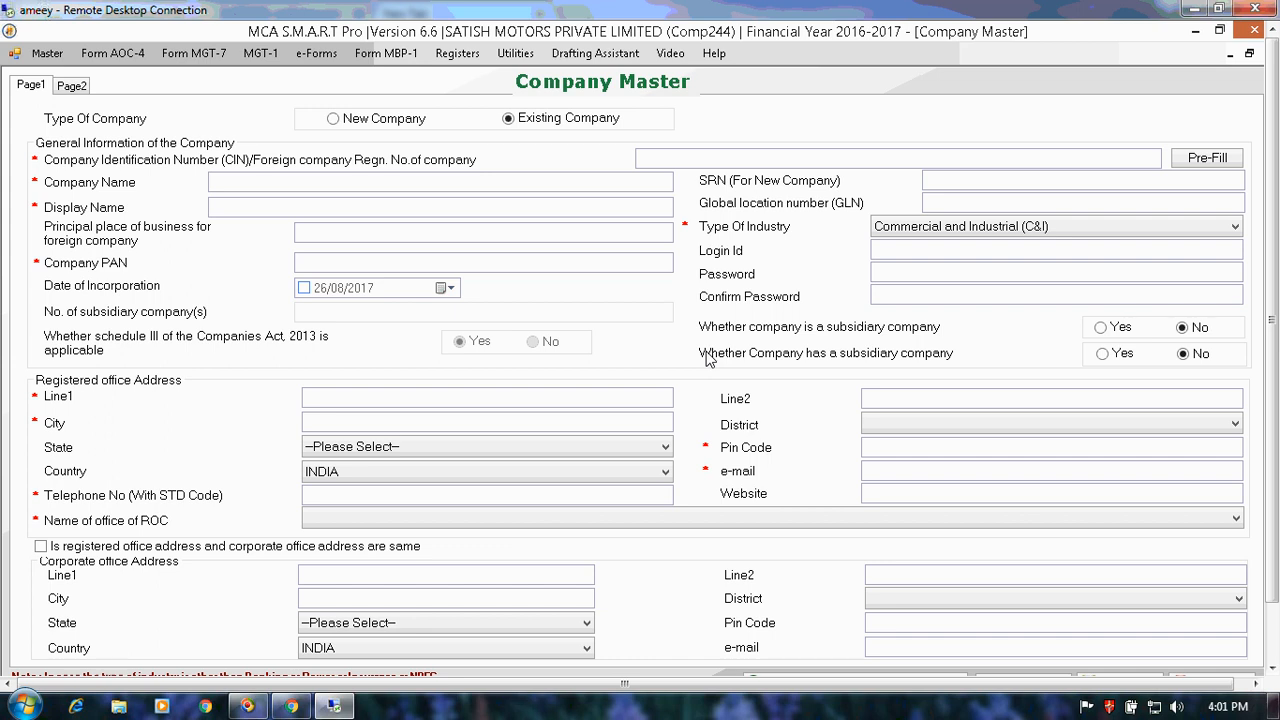
left_click(333, 119)
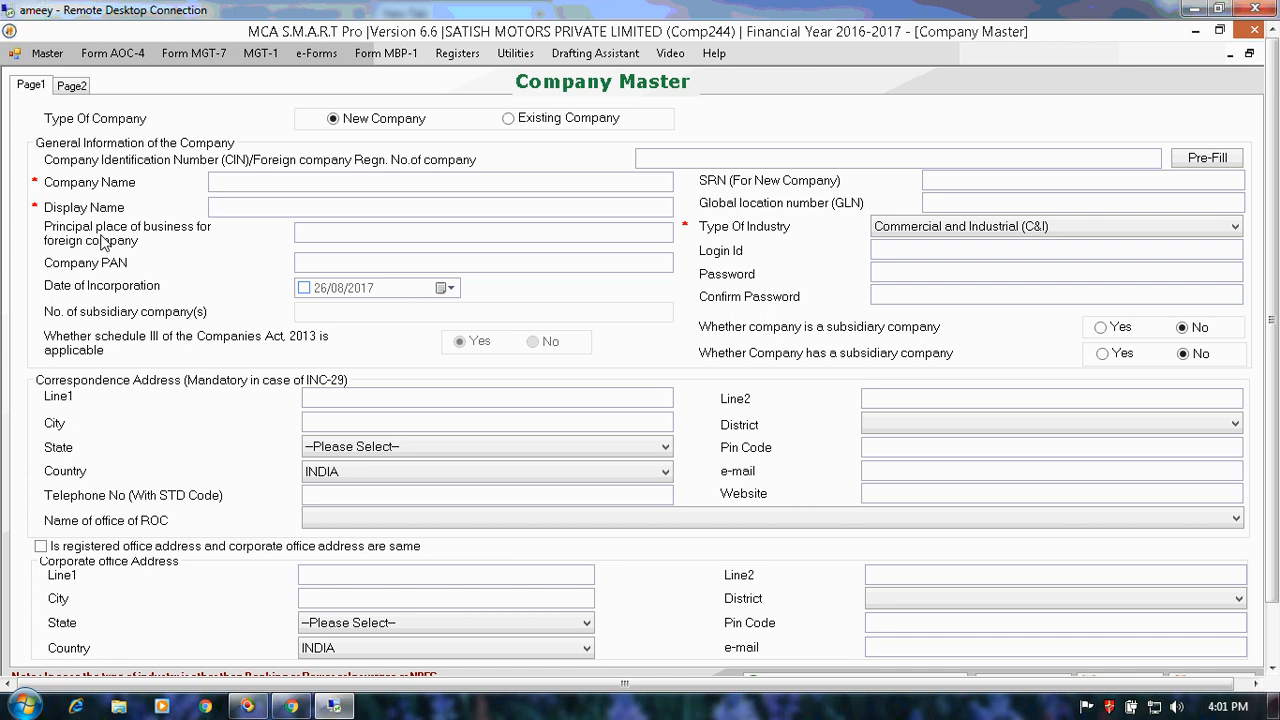
left_click(216, 186)
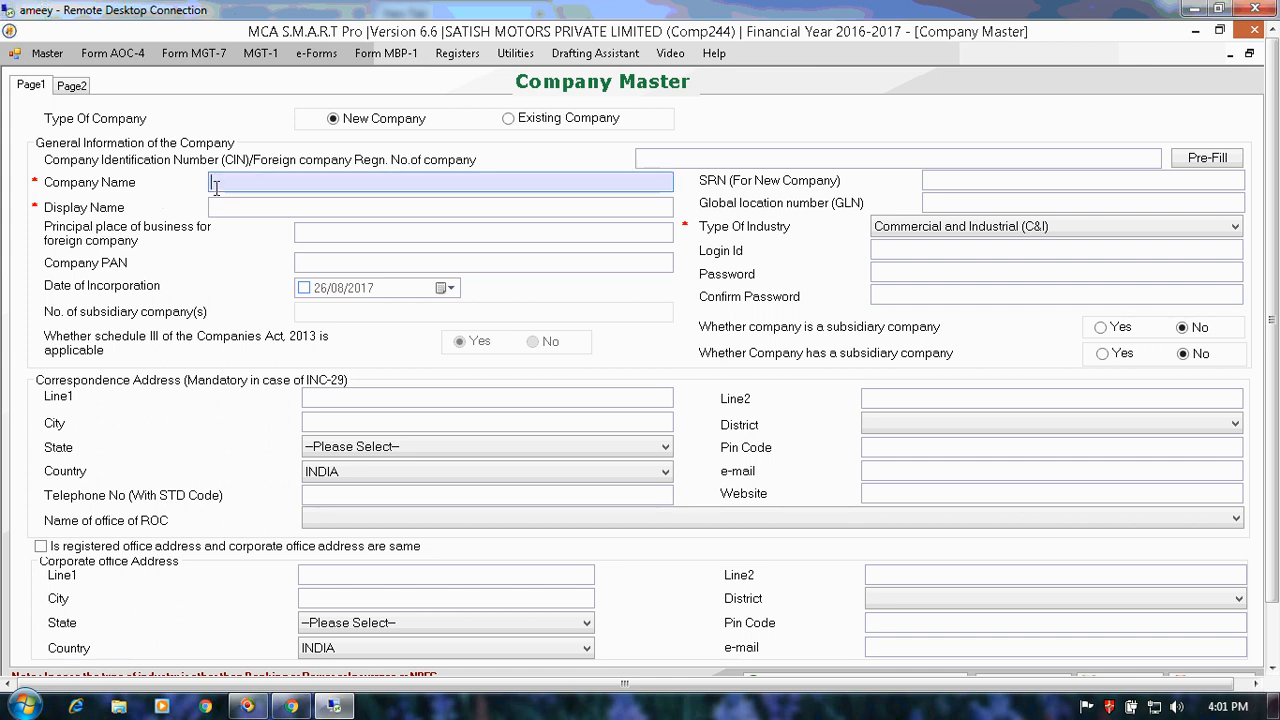
type("abc pvt ltd")
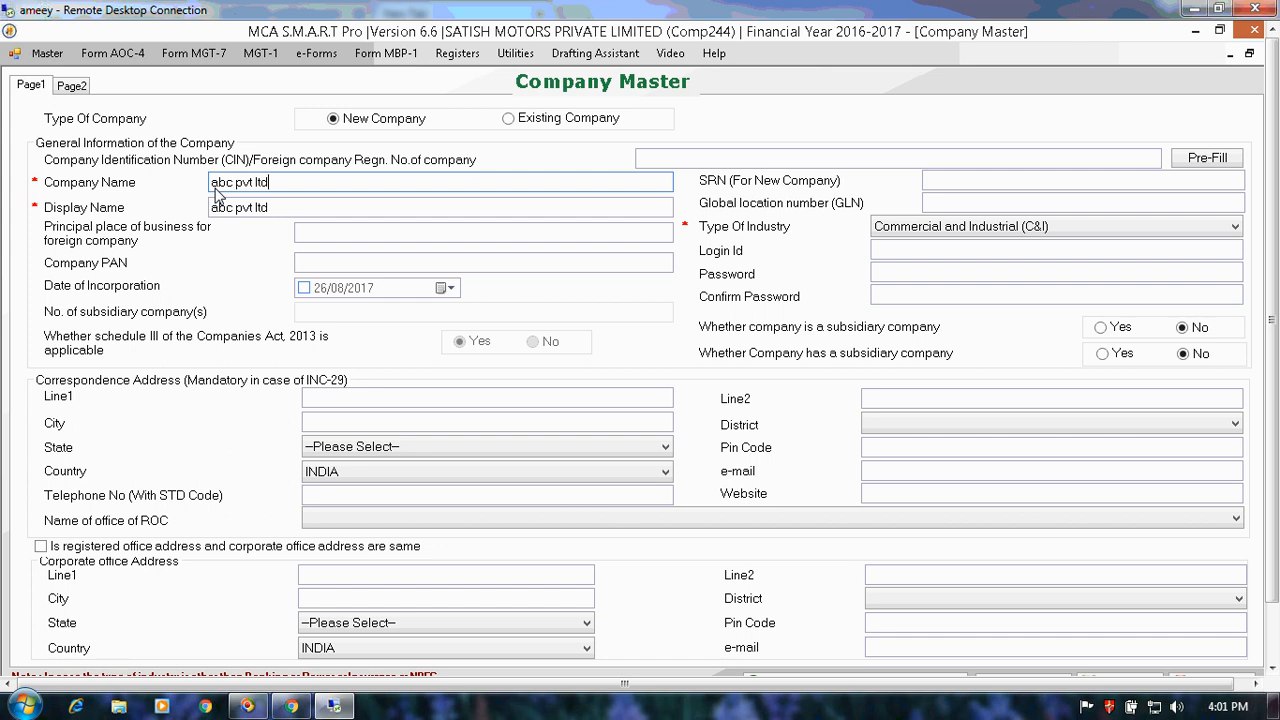
Fill in the login ID and the account password for the new company.
left_click(880, 255)
type("a")
key("Tab")
type("a")
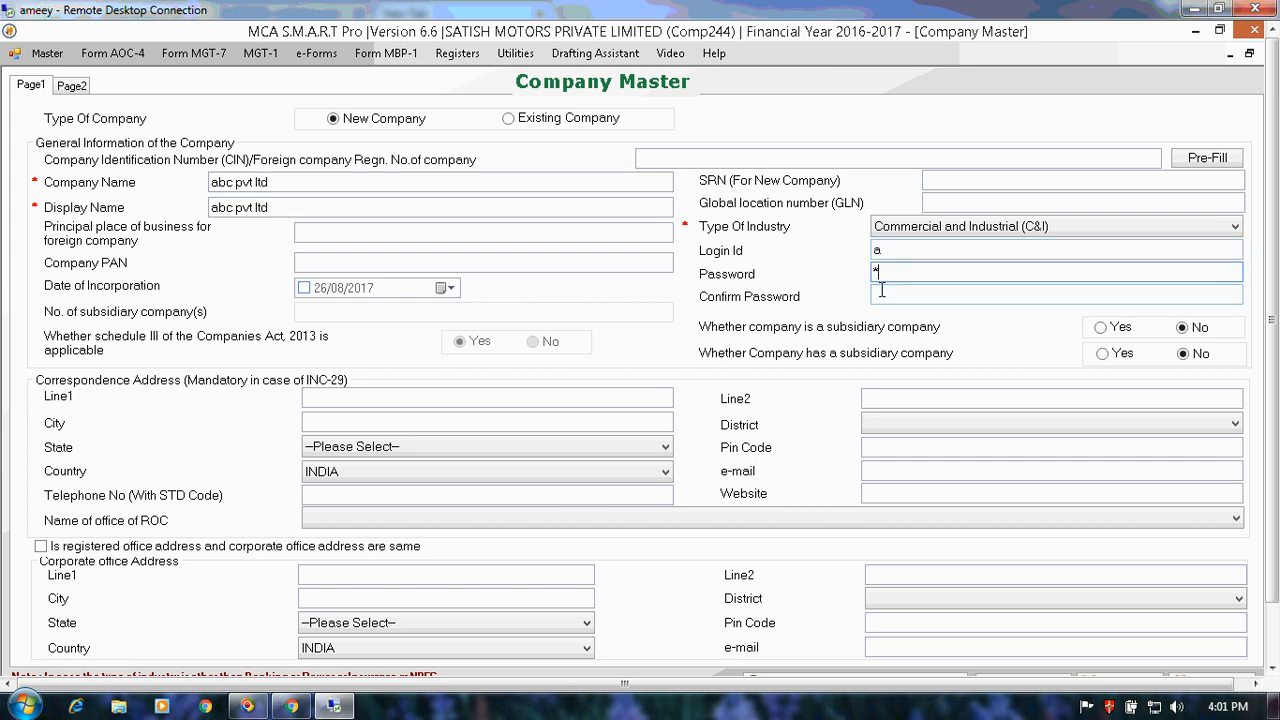
left_click(881, 290)
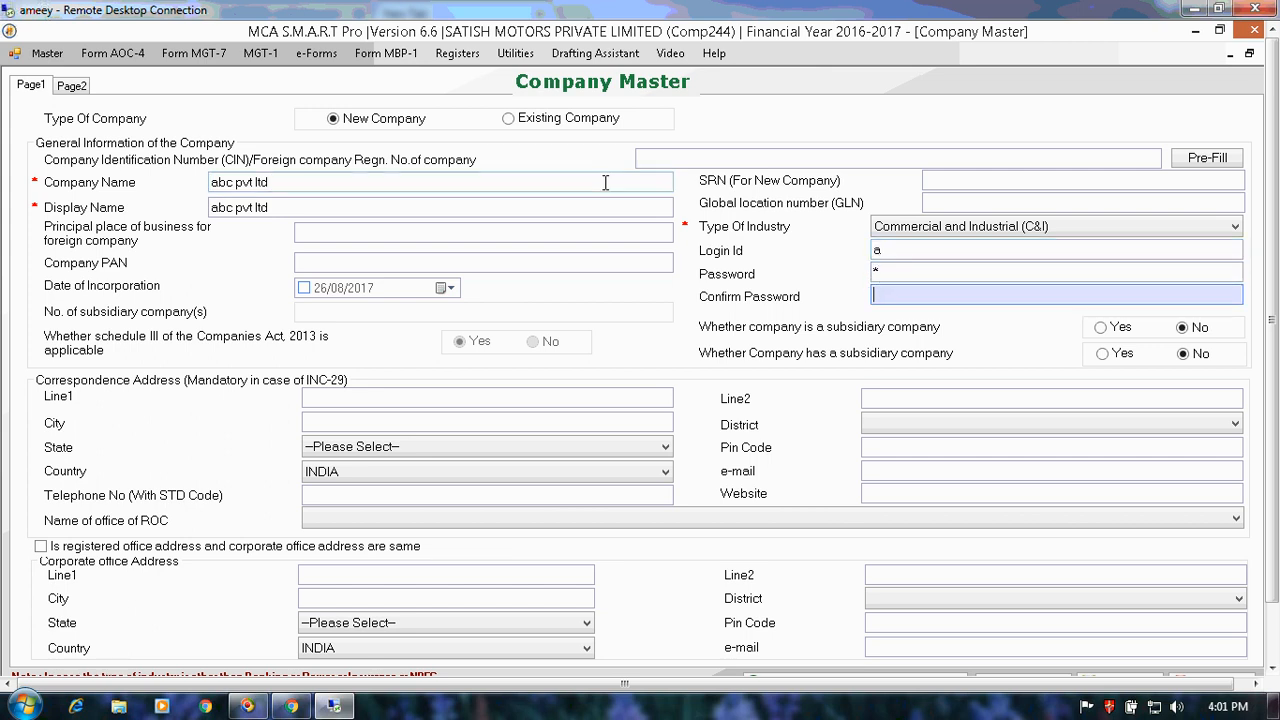
Classify the company on Page2 as New Company(others), Private, Company limited by shares and Non-government company, having share capital.
left_click(71, 88)
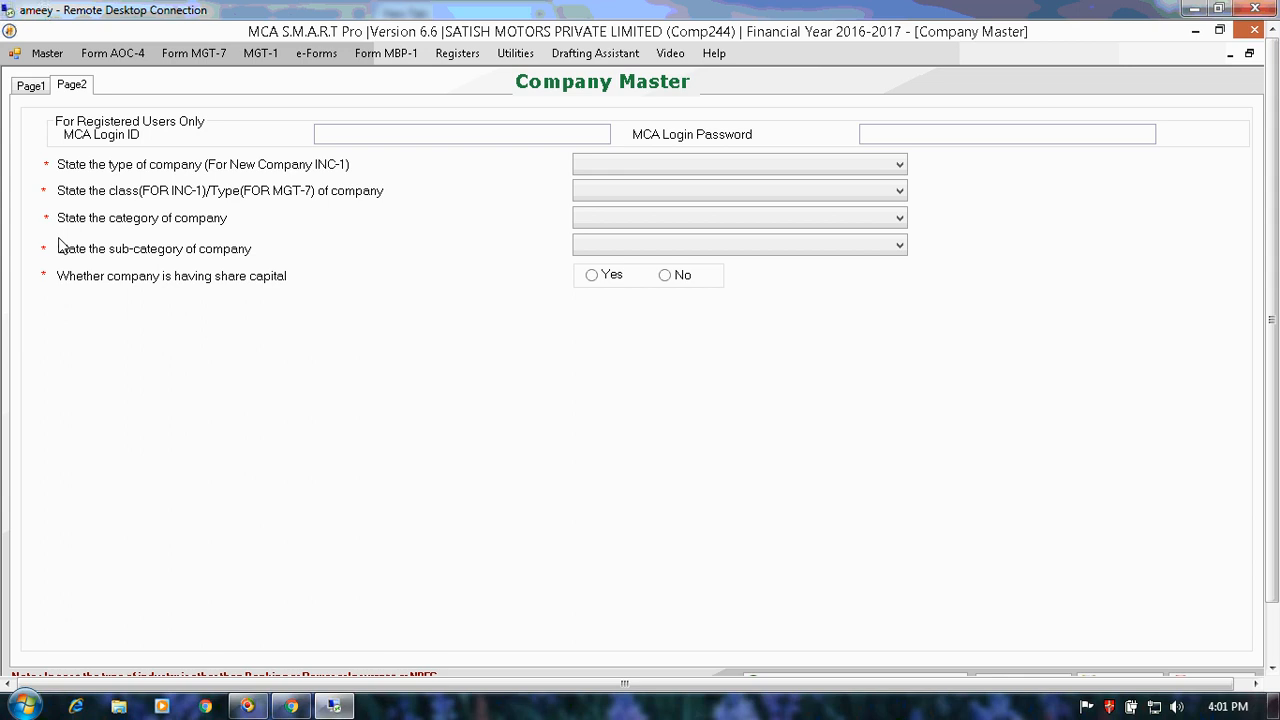
left_click(653, 172)
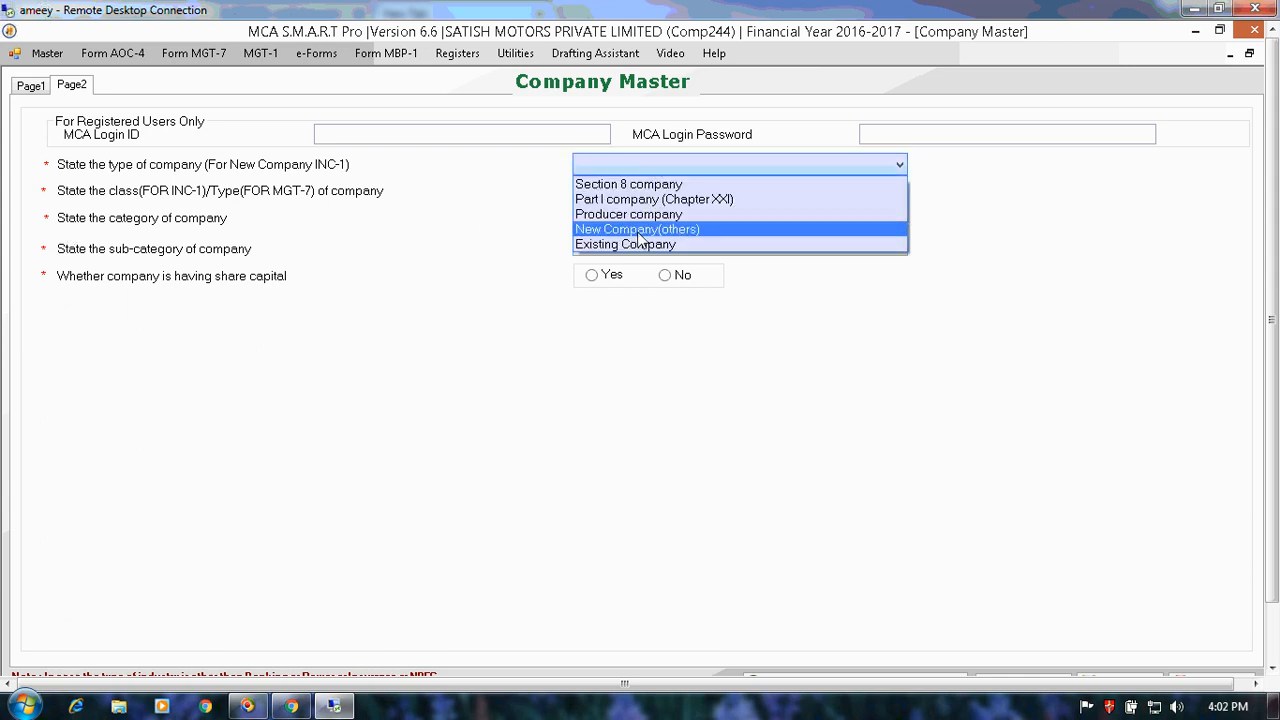
left_click(638, 230)
left_click(651, 190)
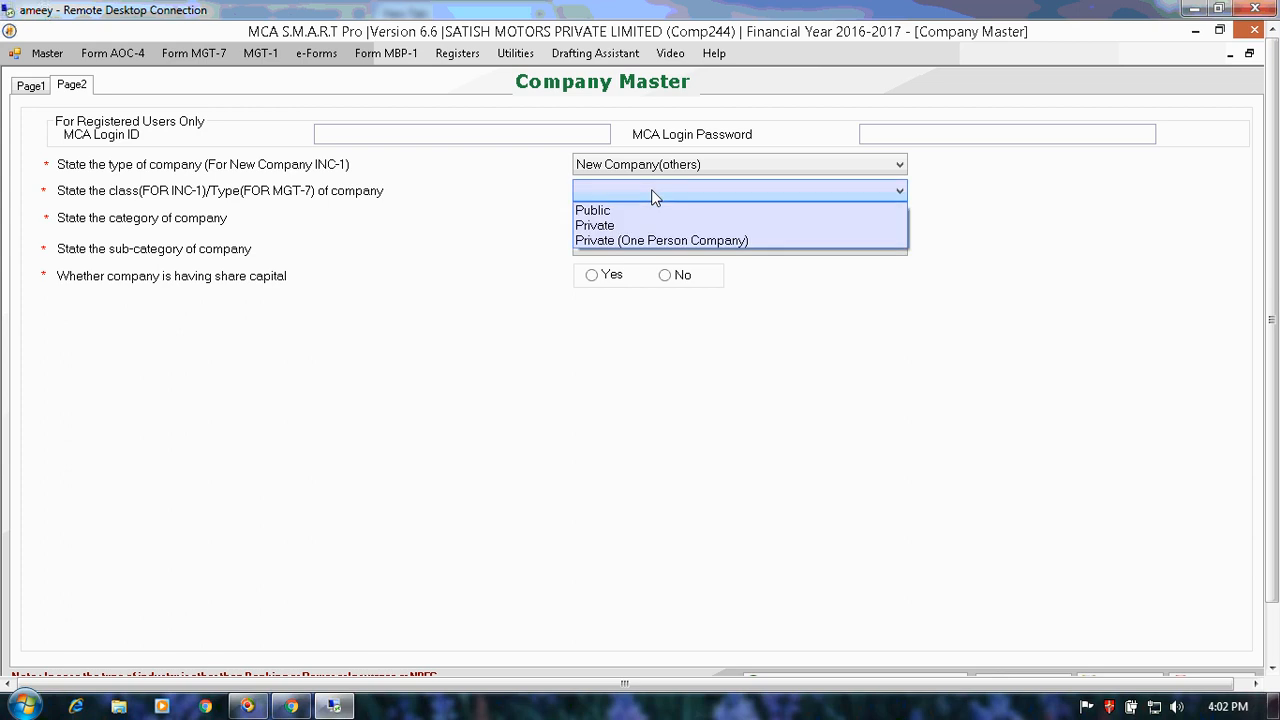
left_click(626, 226)
left_click(626, 226)
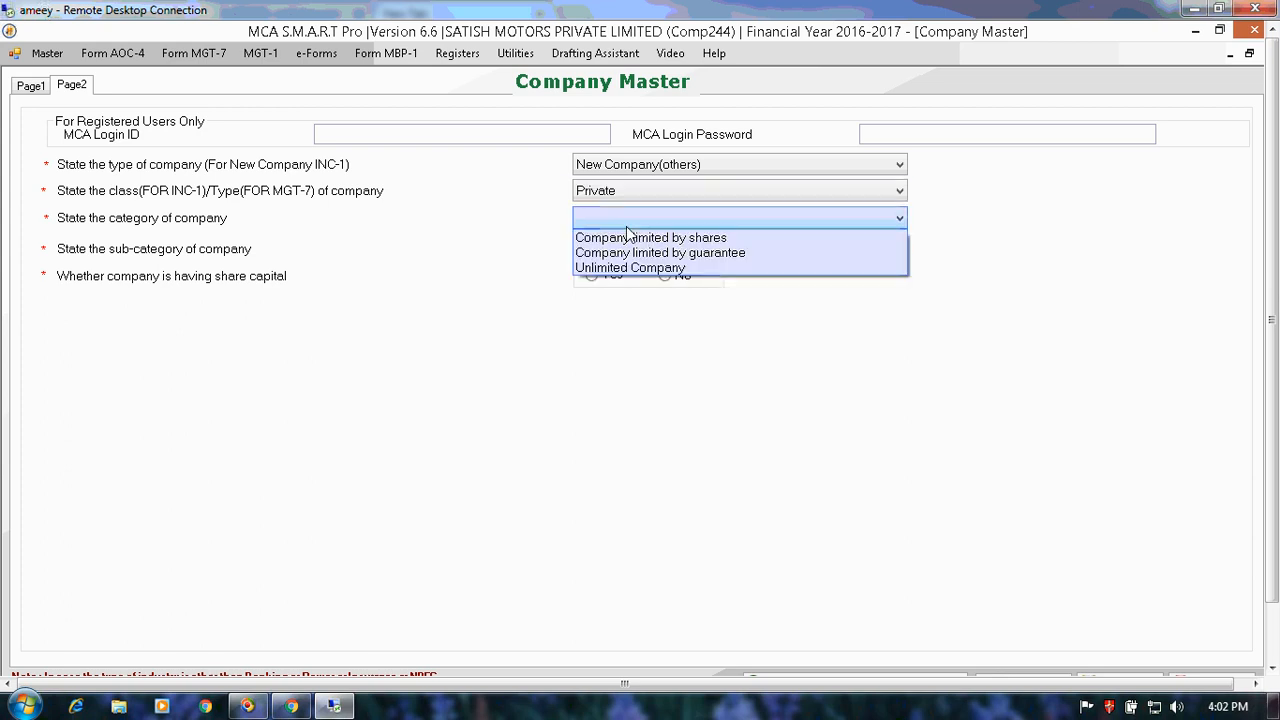
left_click(626, 236)
left_click(623, 251)
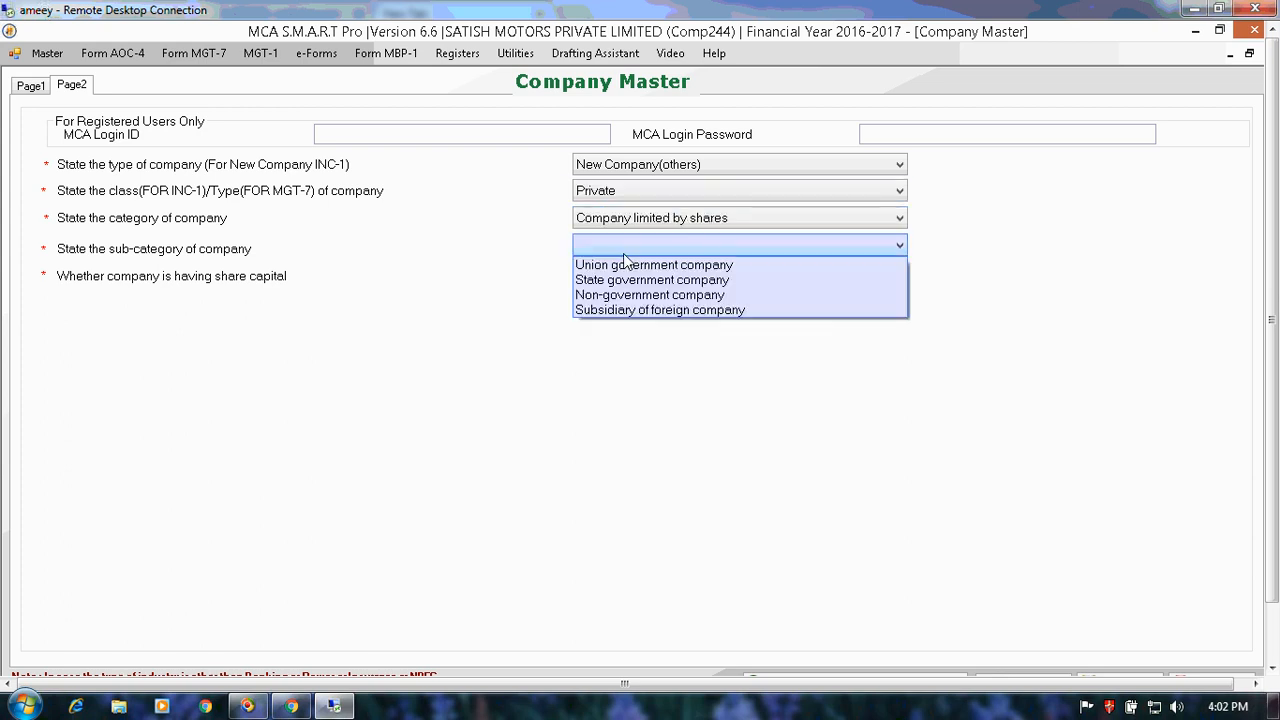
left_click(617, 296)
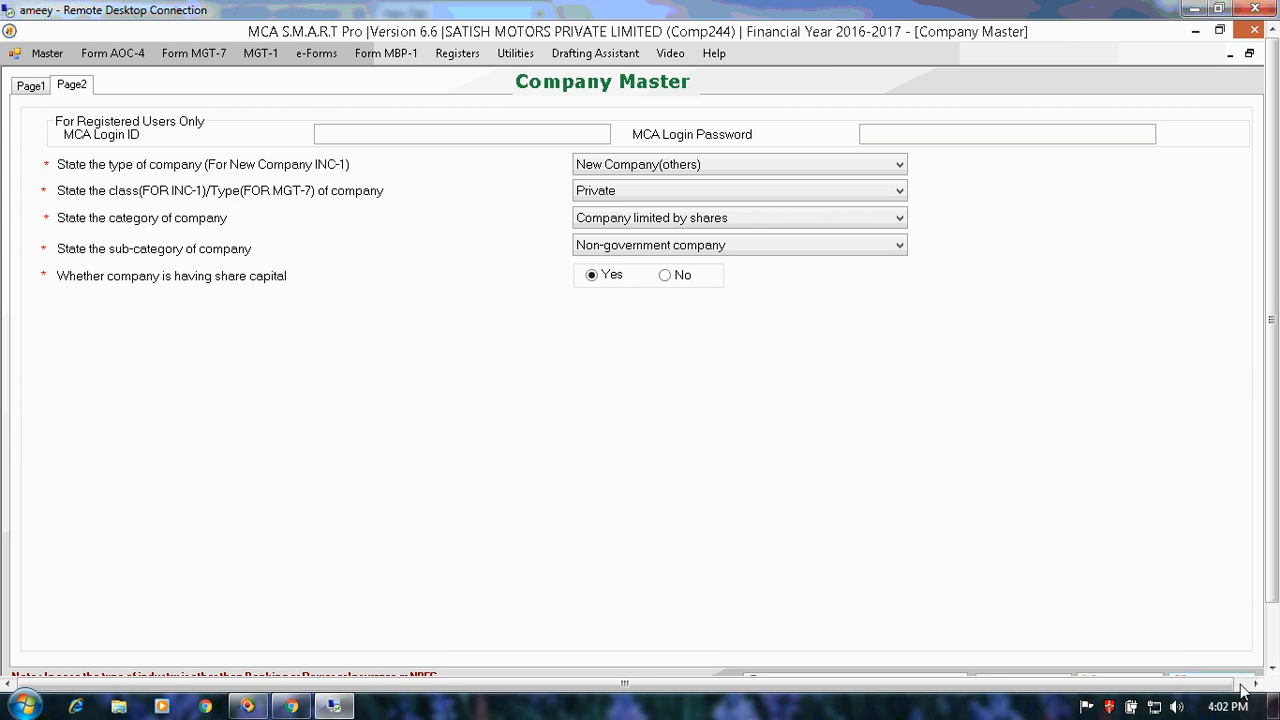
Try to save the new company record.
left_click(1273, 669)
left_click(1273, 669)
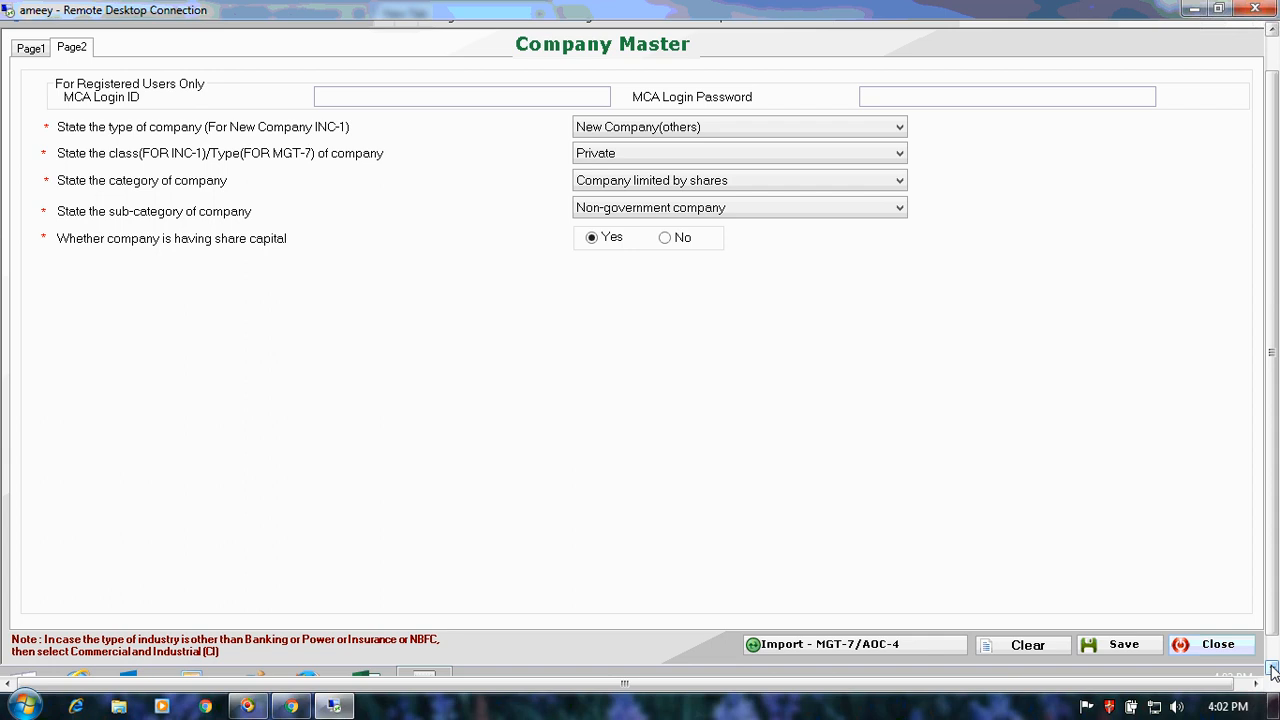
left_click(1120, 646)
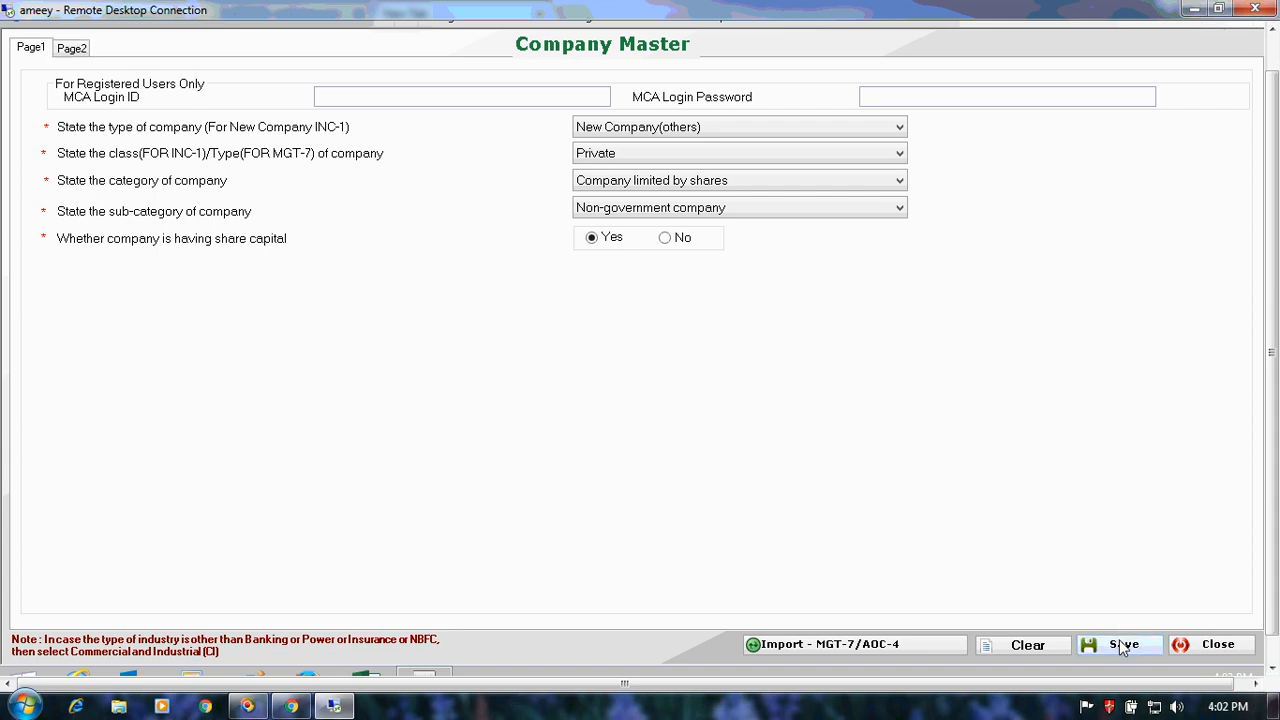
left_click(736, 400)
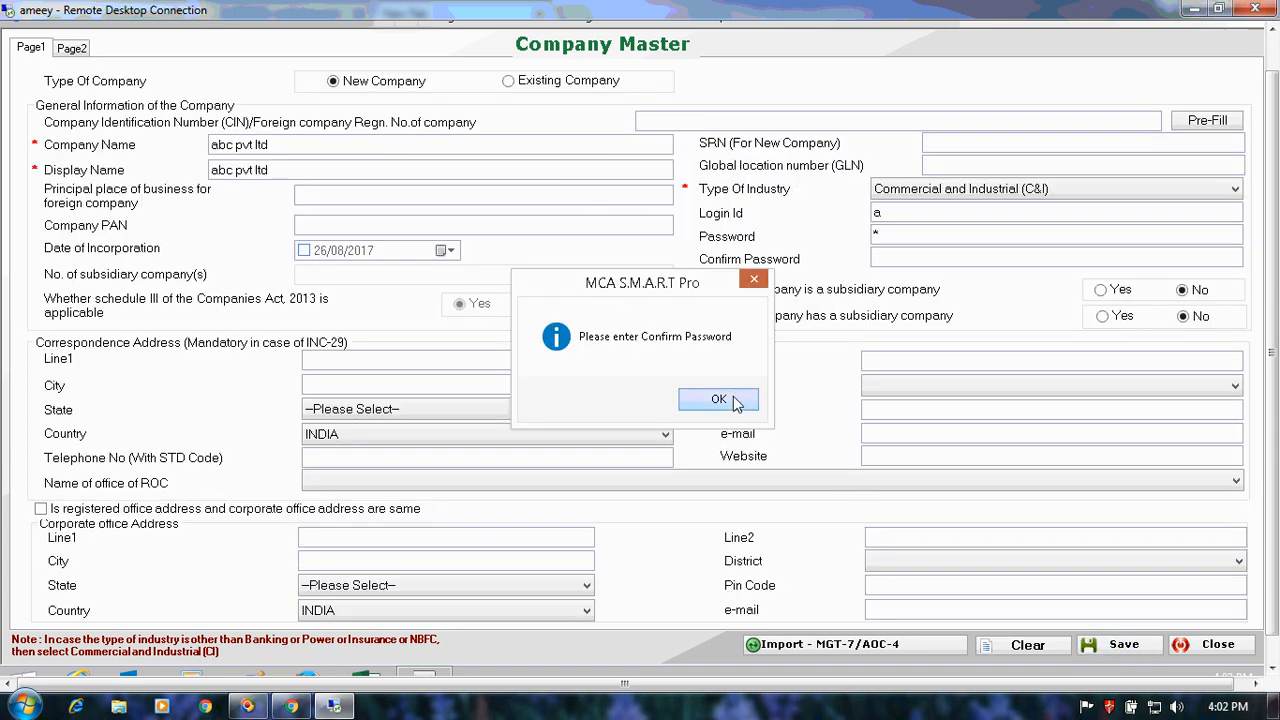
Fill in the Confirm Password field and save the new company record.
type("a")
left_click(876, 257)
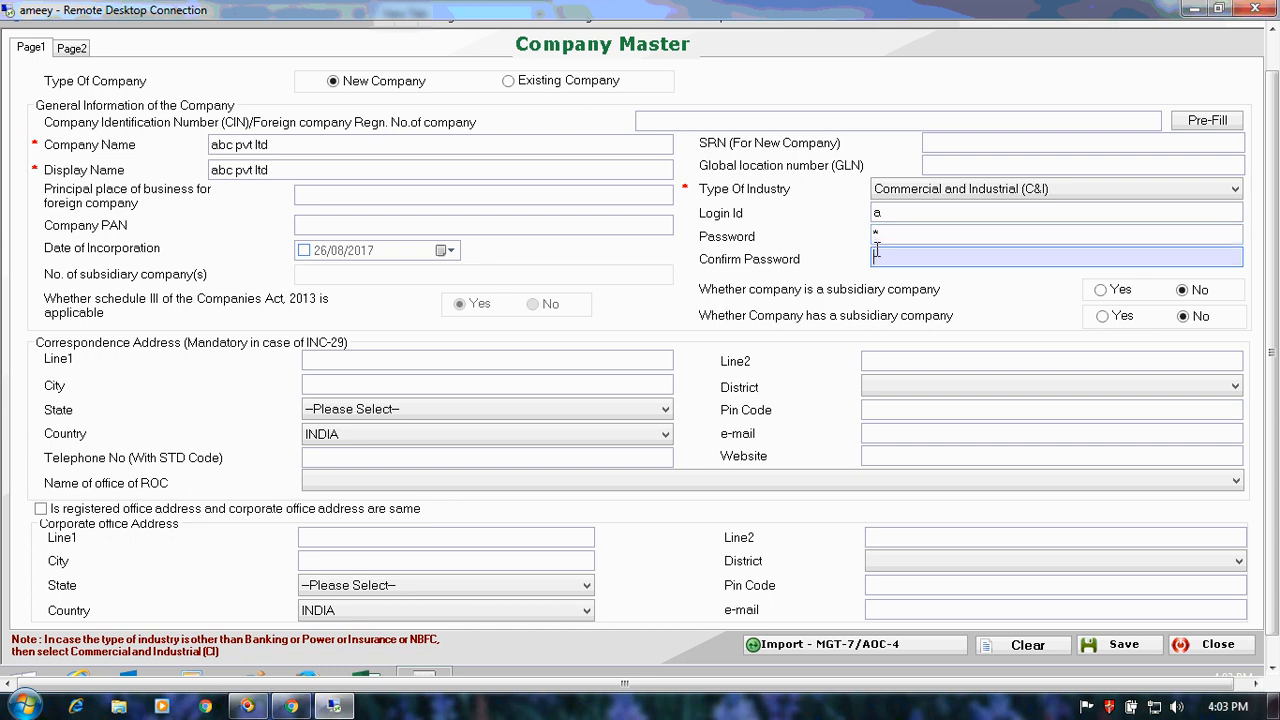
type("a")
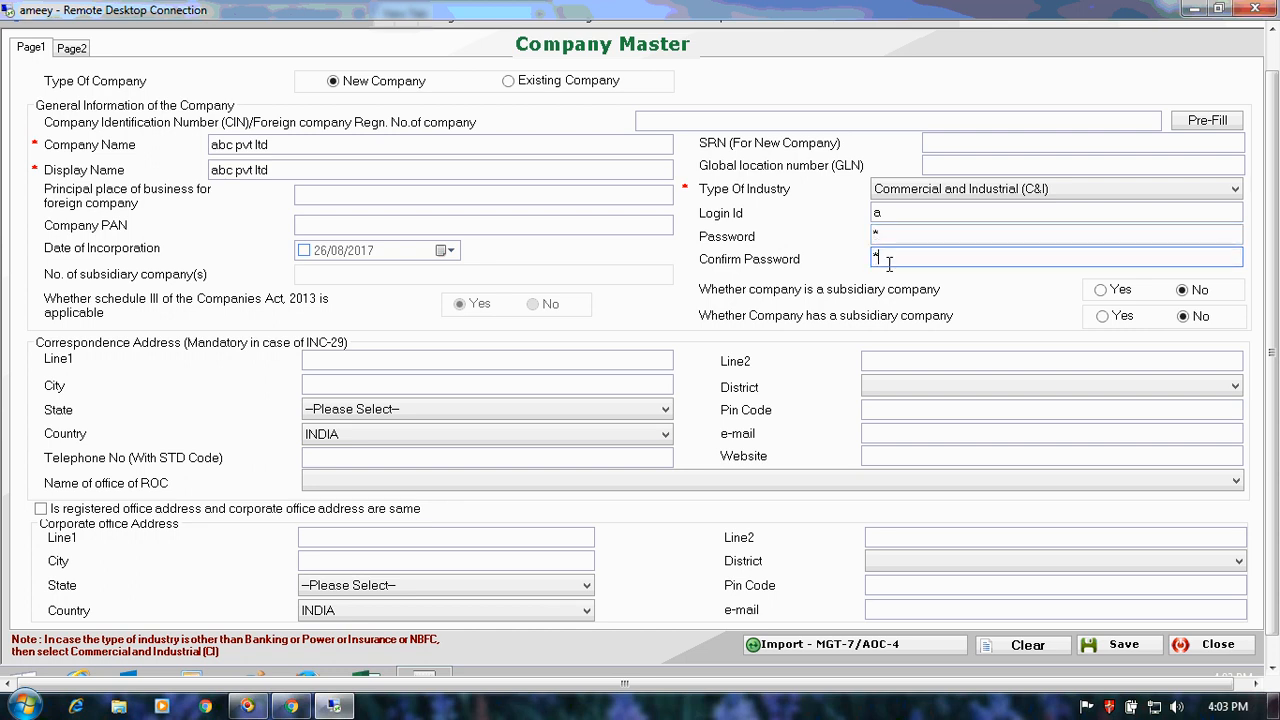
left_click(1097, 647)
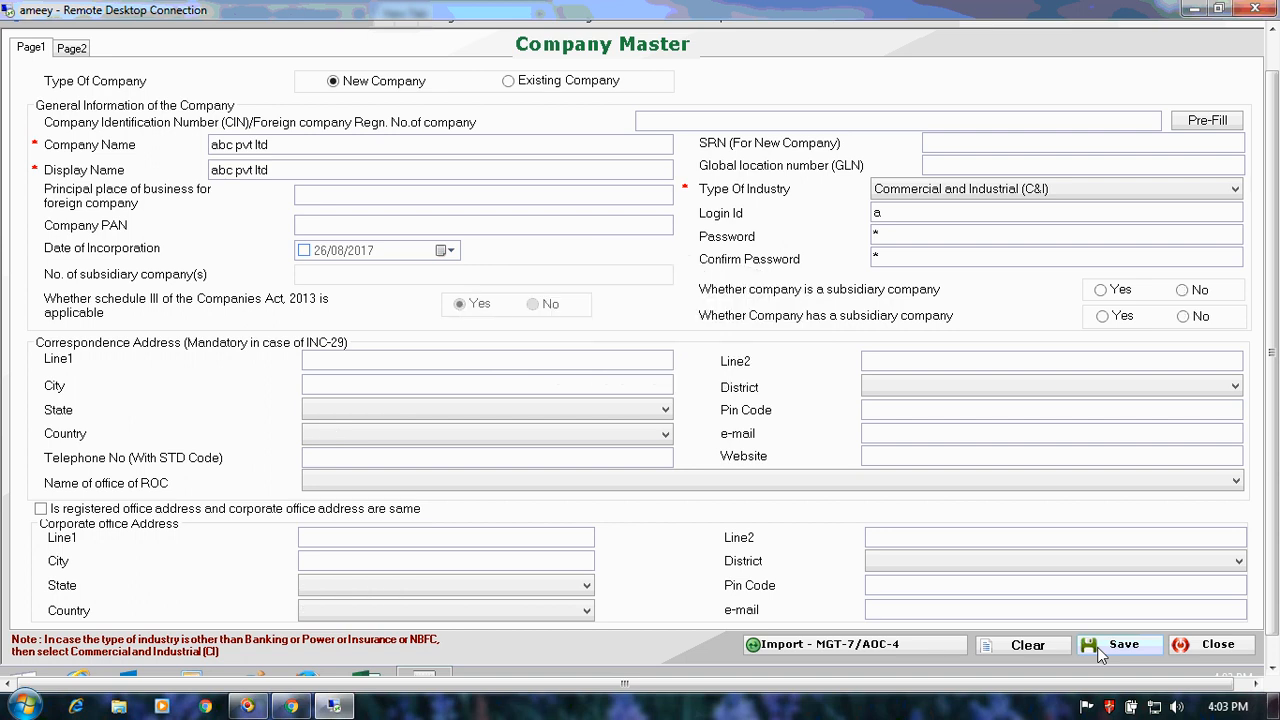
left_click(712, 404)
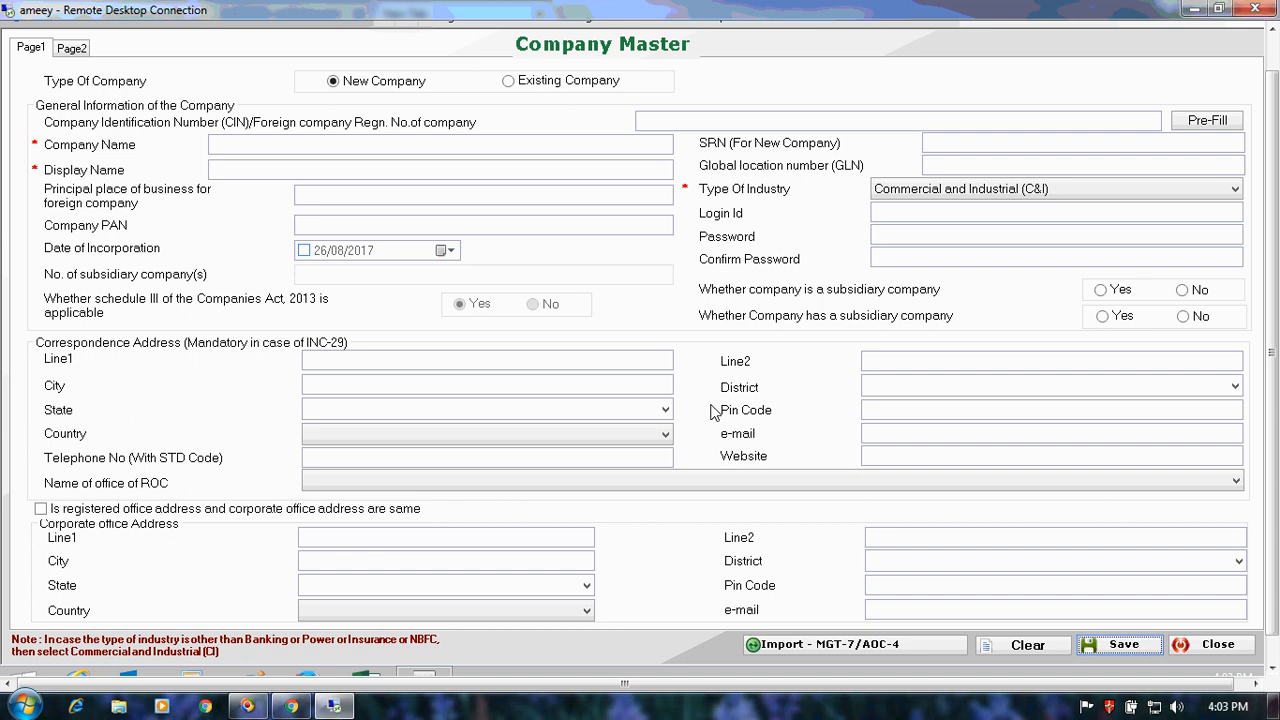
Review the fields for an Existing Company on both pages of the Company Master, and close the form.
left_click(512, 84)
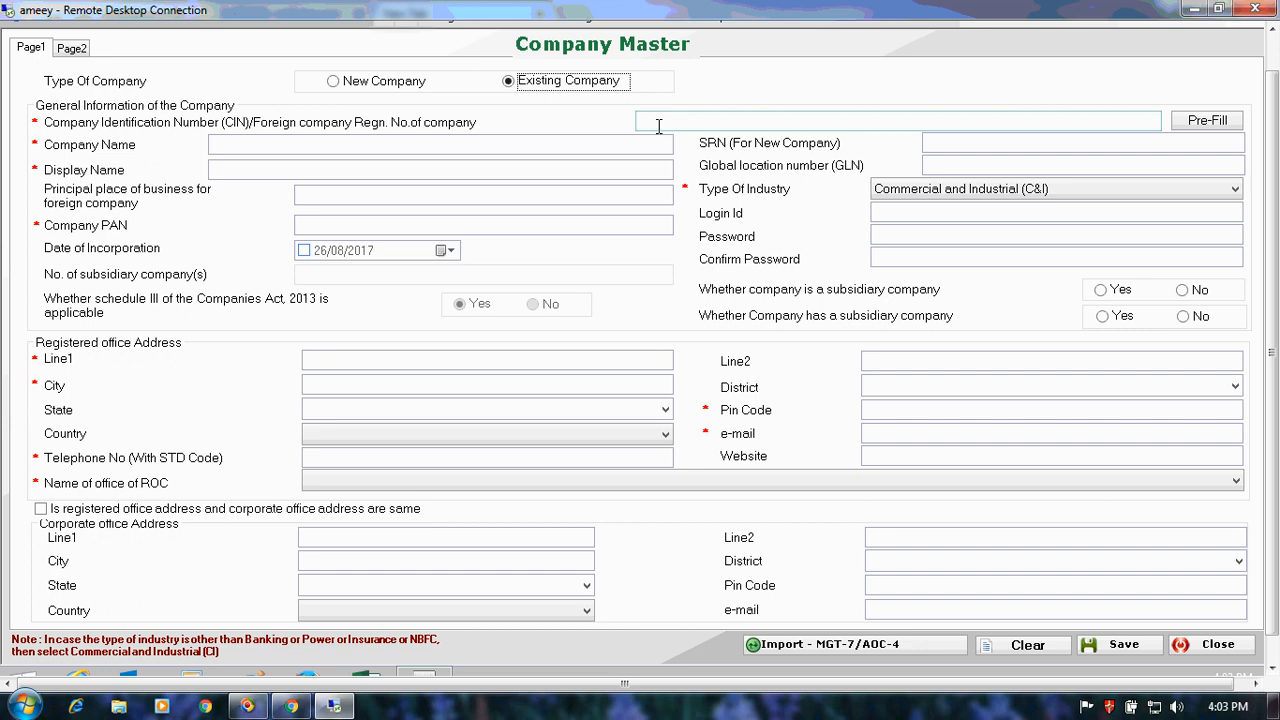
left_click(70, 52)
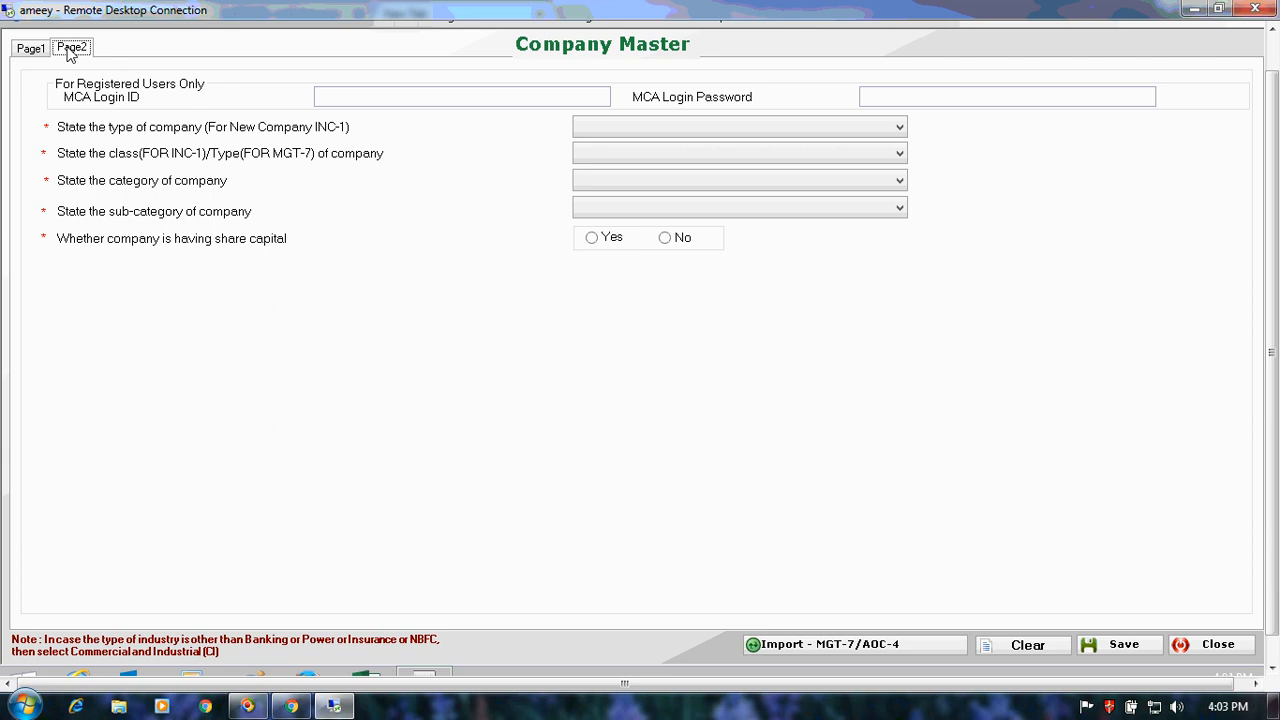
left_click(1182, 651)
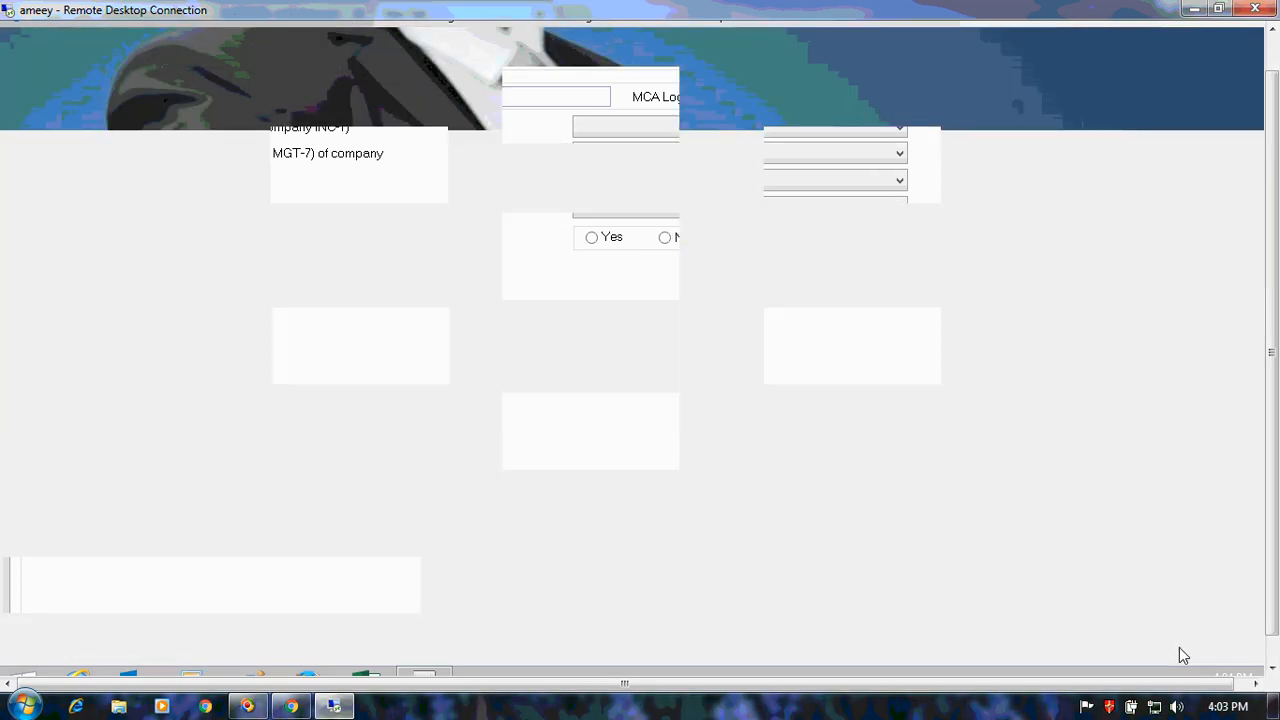
View the list of designations in the Designation Master, and close it.
left_click(669, 268)
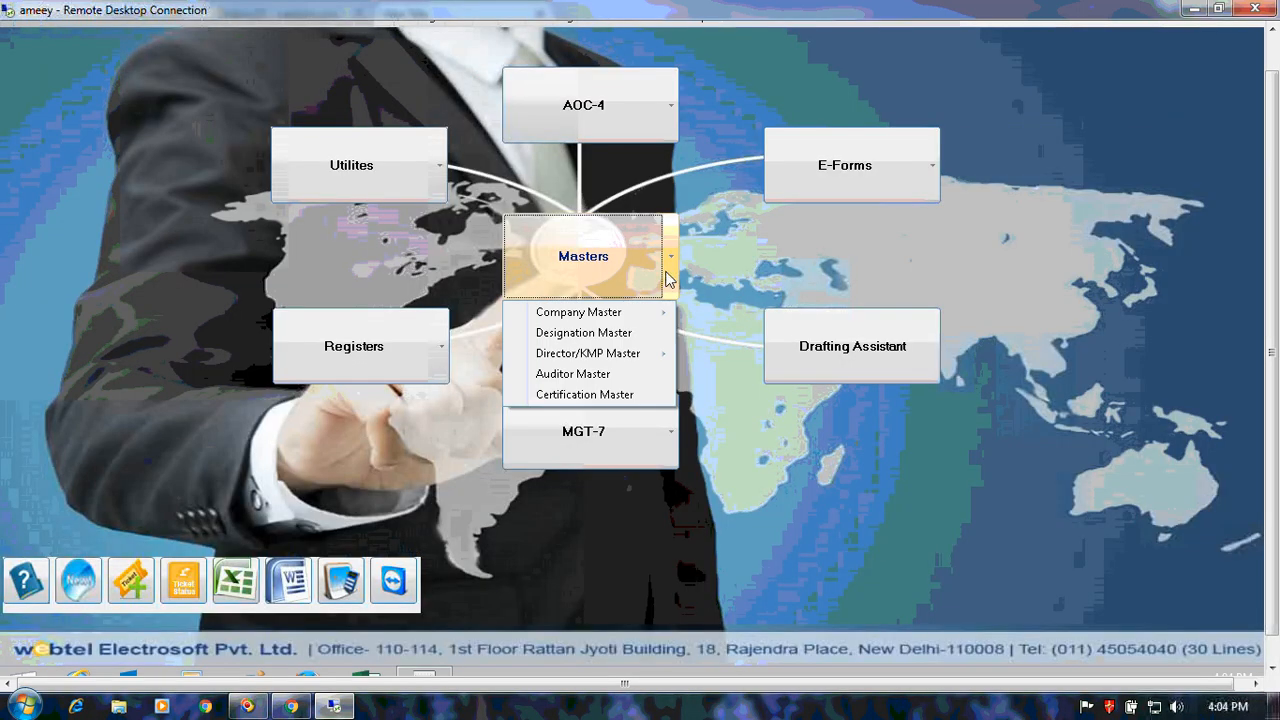
left_click(610, 340)
left_click(606, 338)
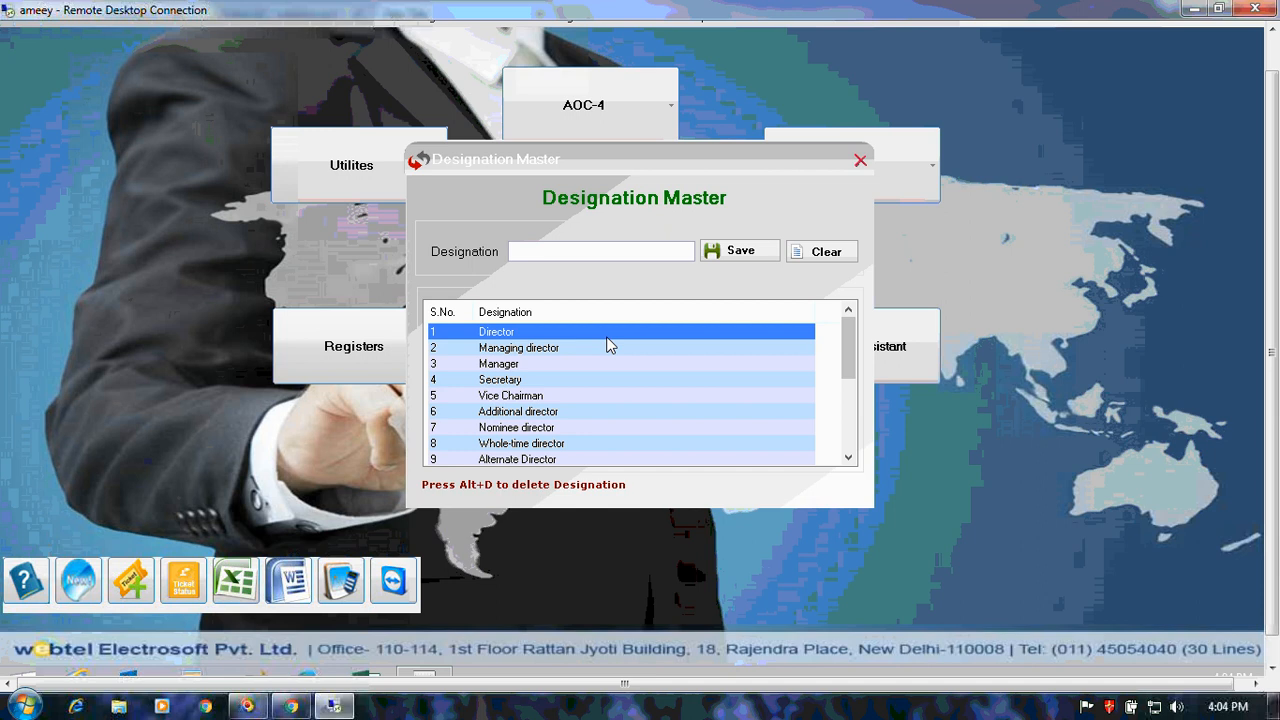
left_click(597, 256)
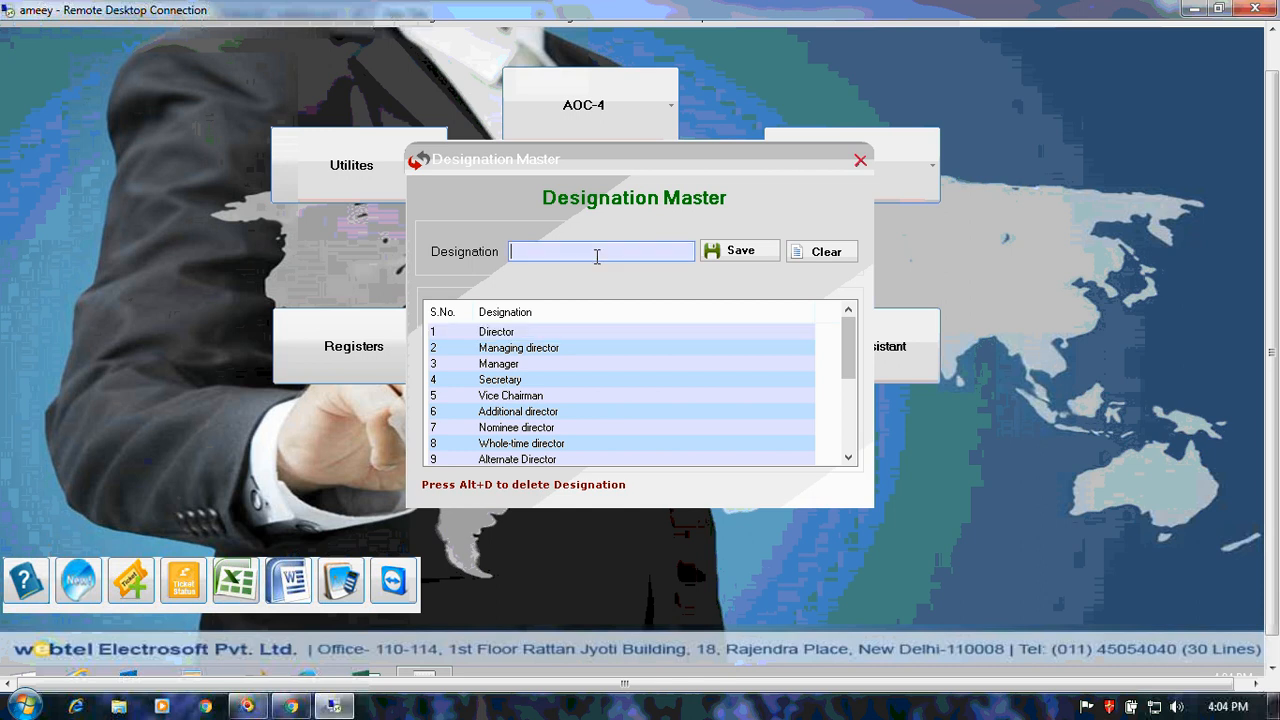
left_click(860, 160)
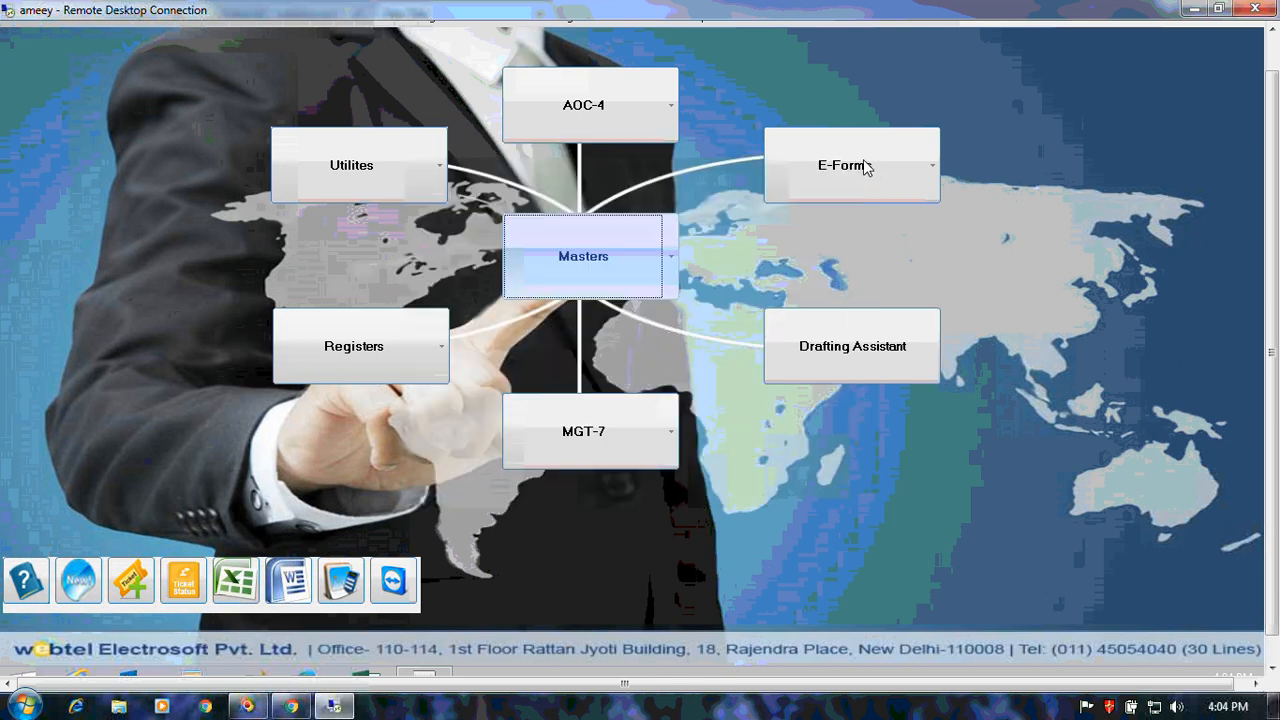
Open the Personal Detail form of the Director/KMP Master and look at its Auto fill Director list screen.
left_click(663, 290)
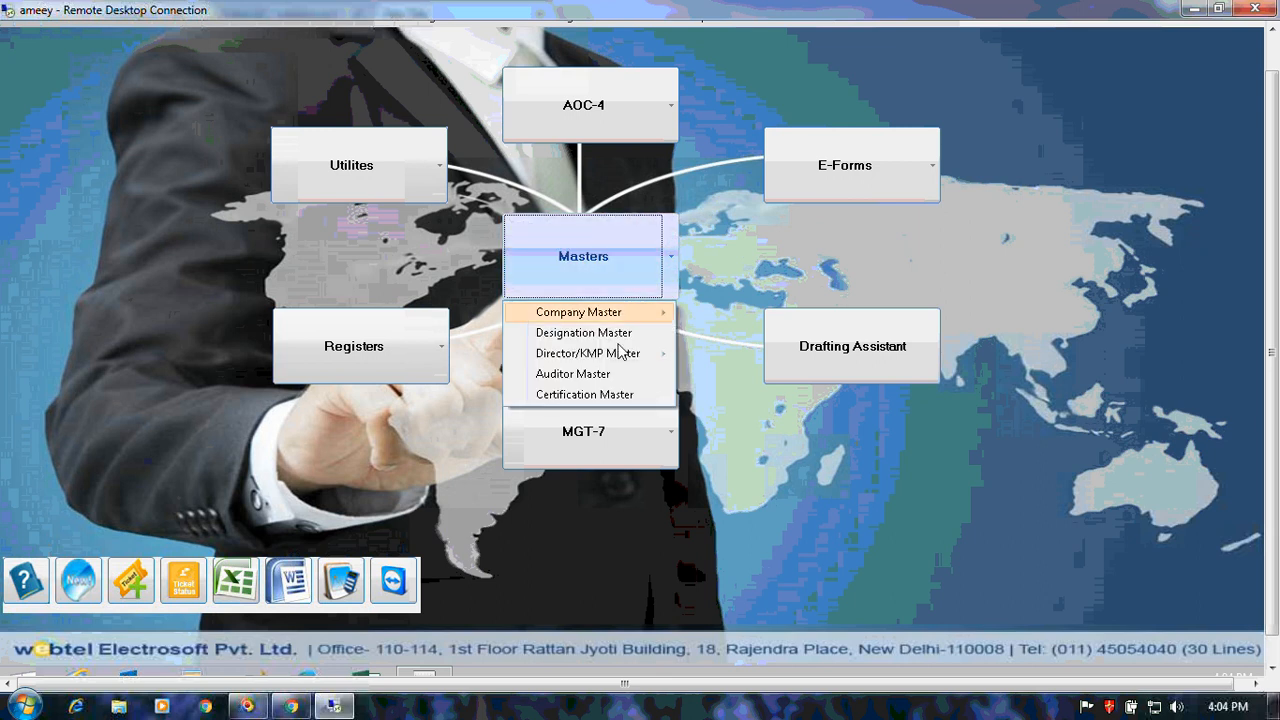
mouse_move(620, 360)
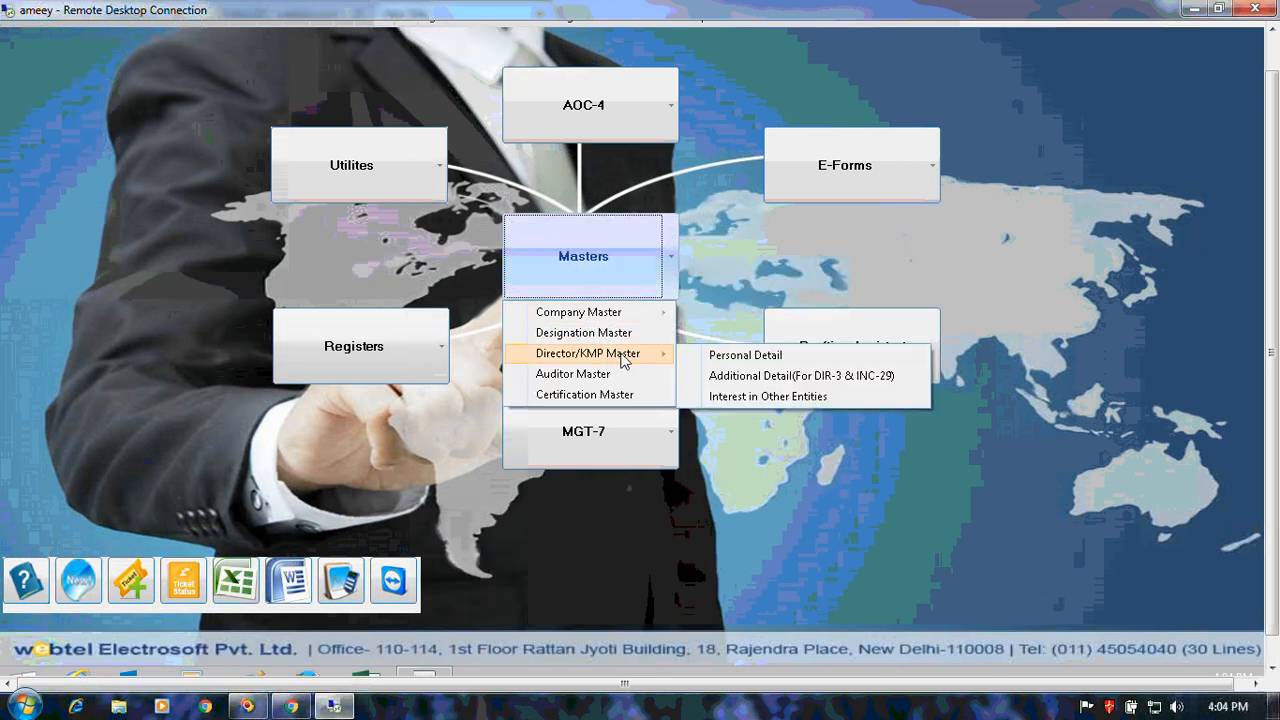
left_click(698, 354)
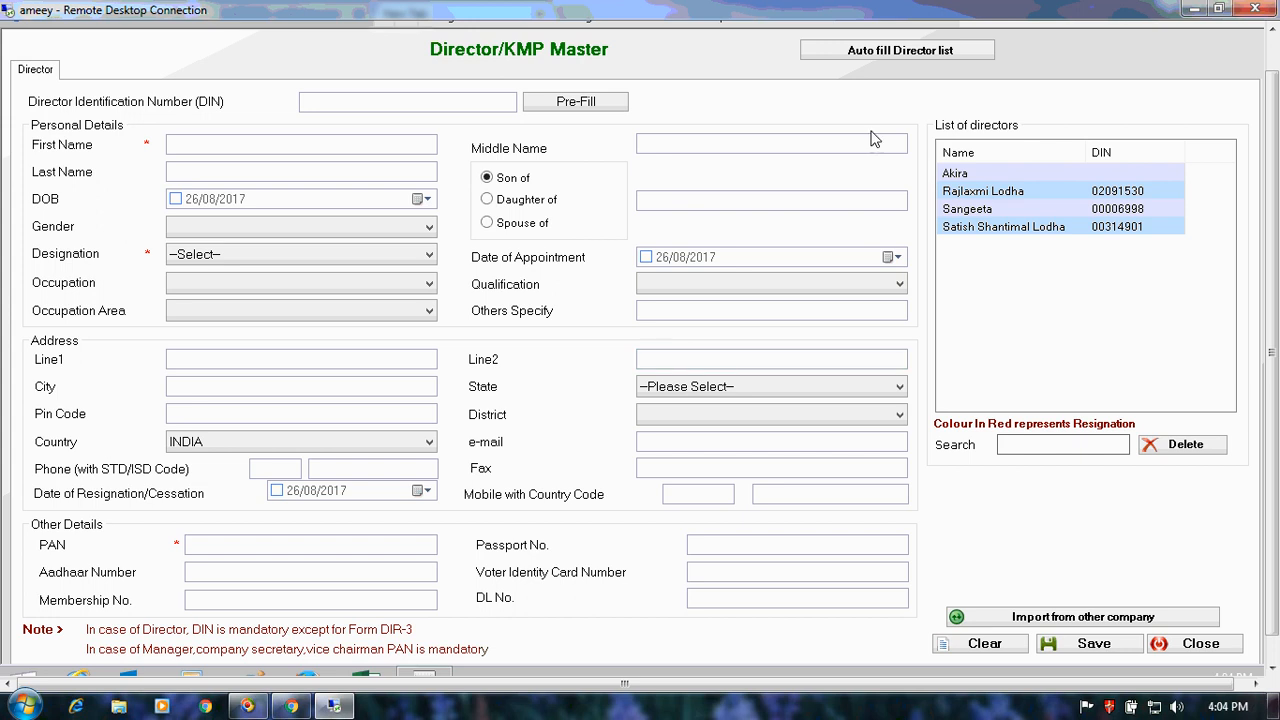
left_click(866, 60)
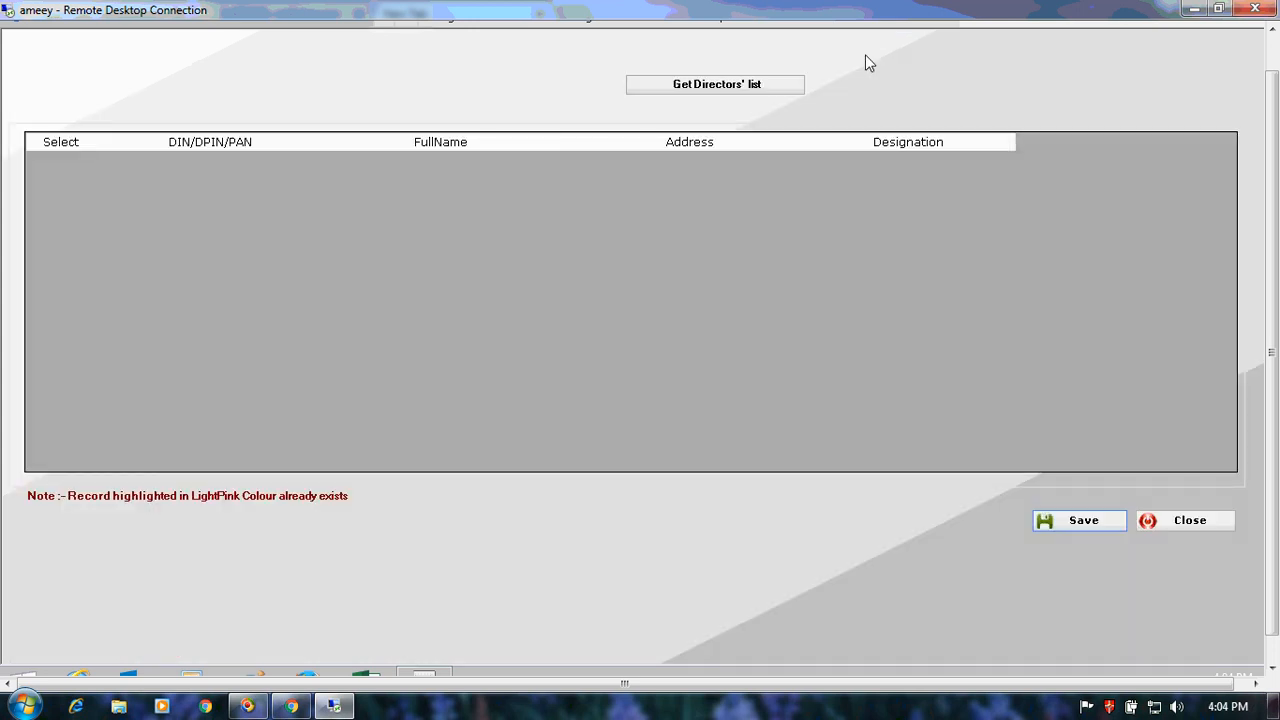
left_click(1157, 526)
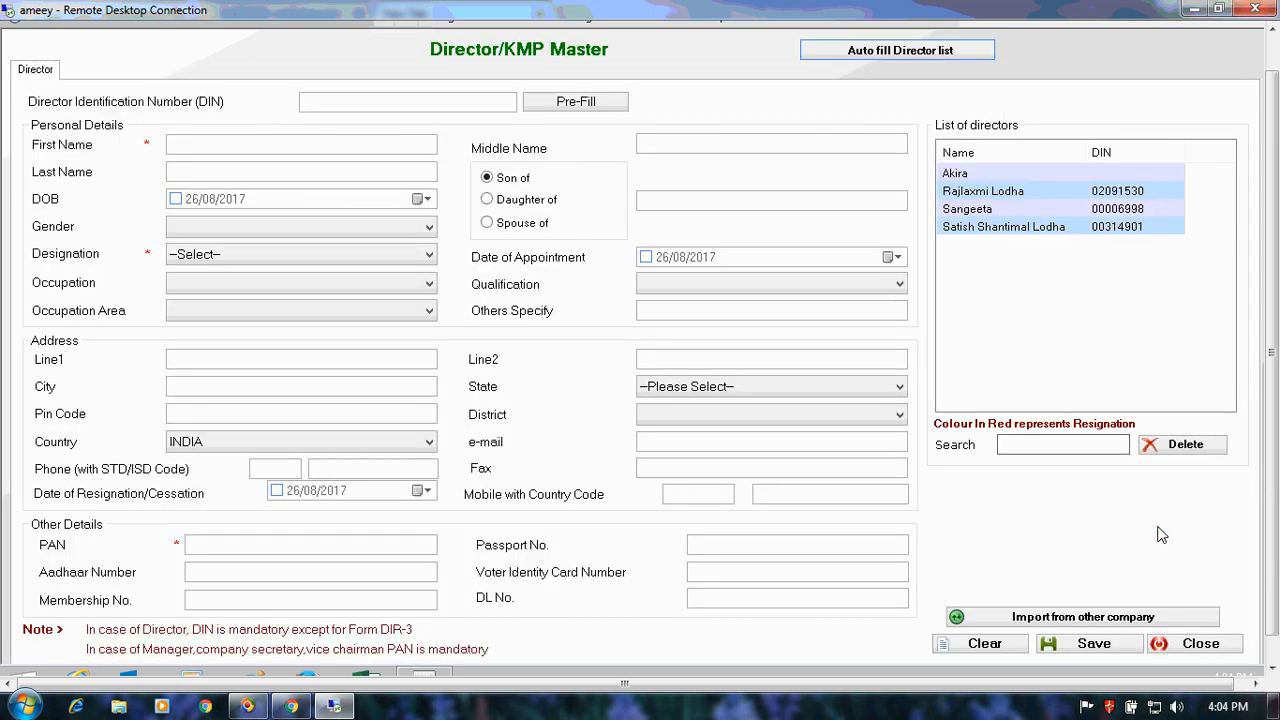
Load the director list of all companies for importing Director/KMP records from another company.
left_click(473, 104)
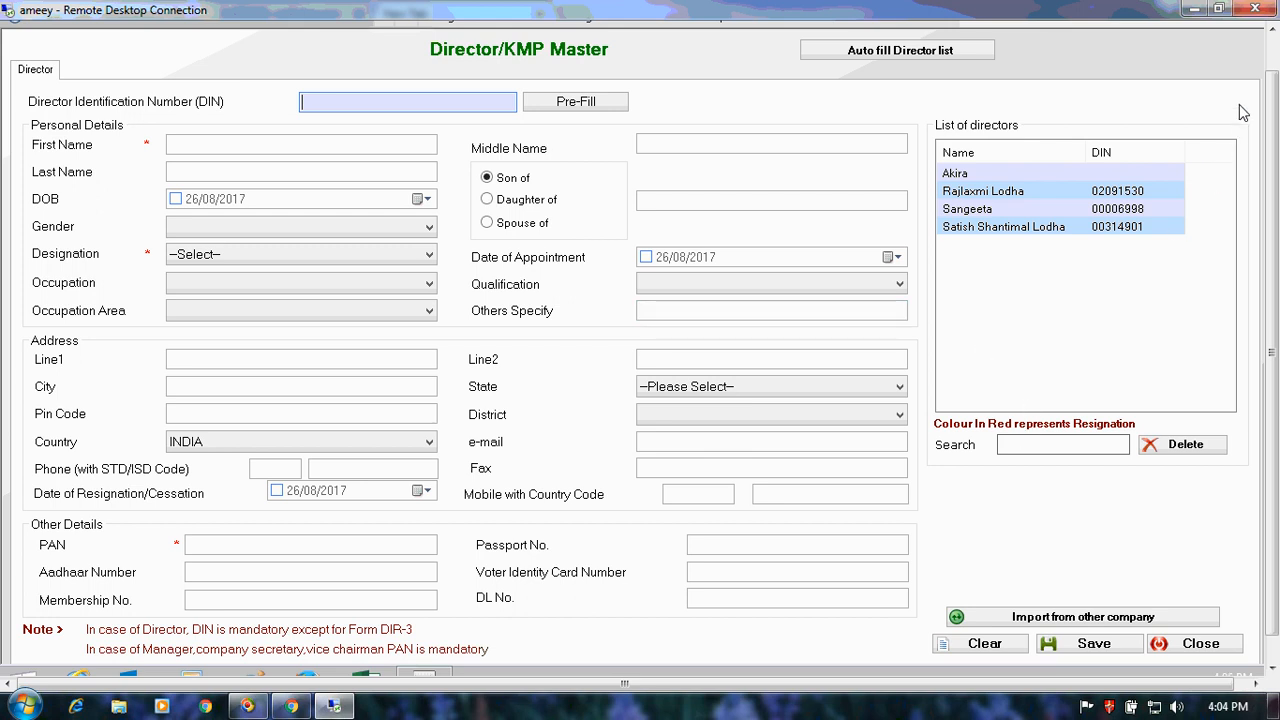
left_click(1273, 33)
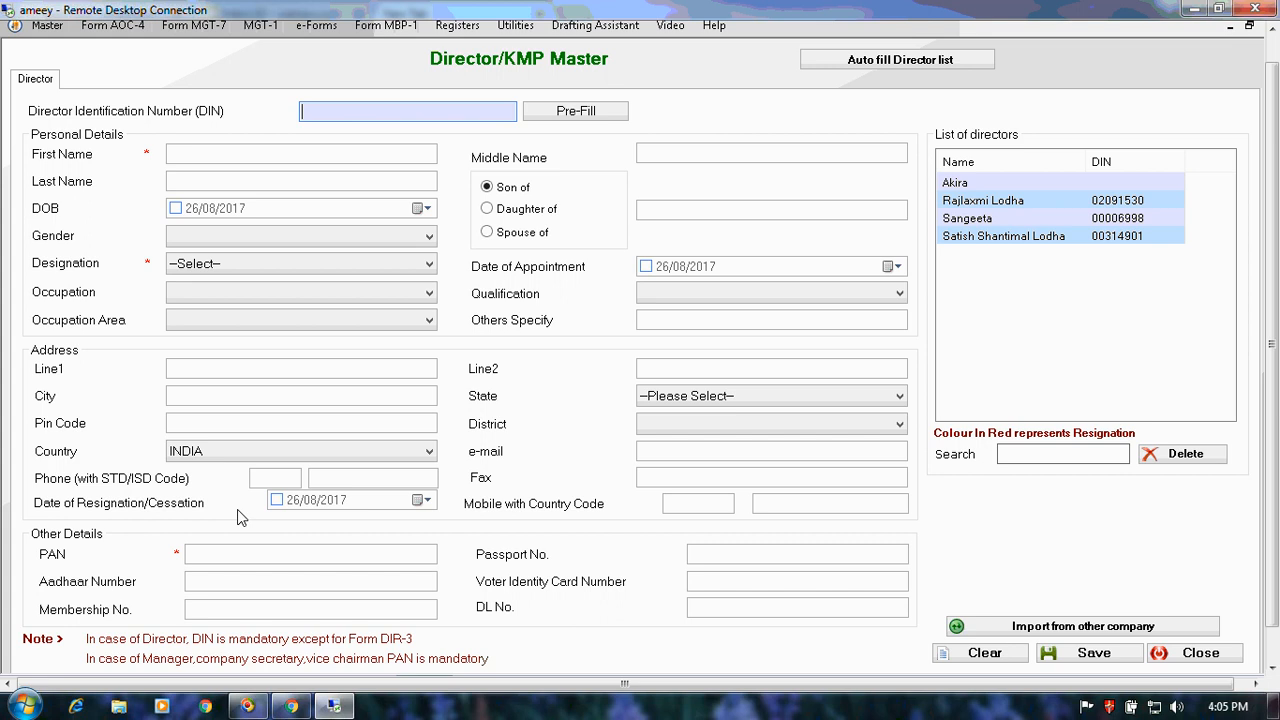
left_click(960, 635)
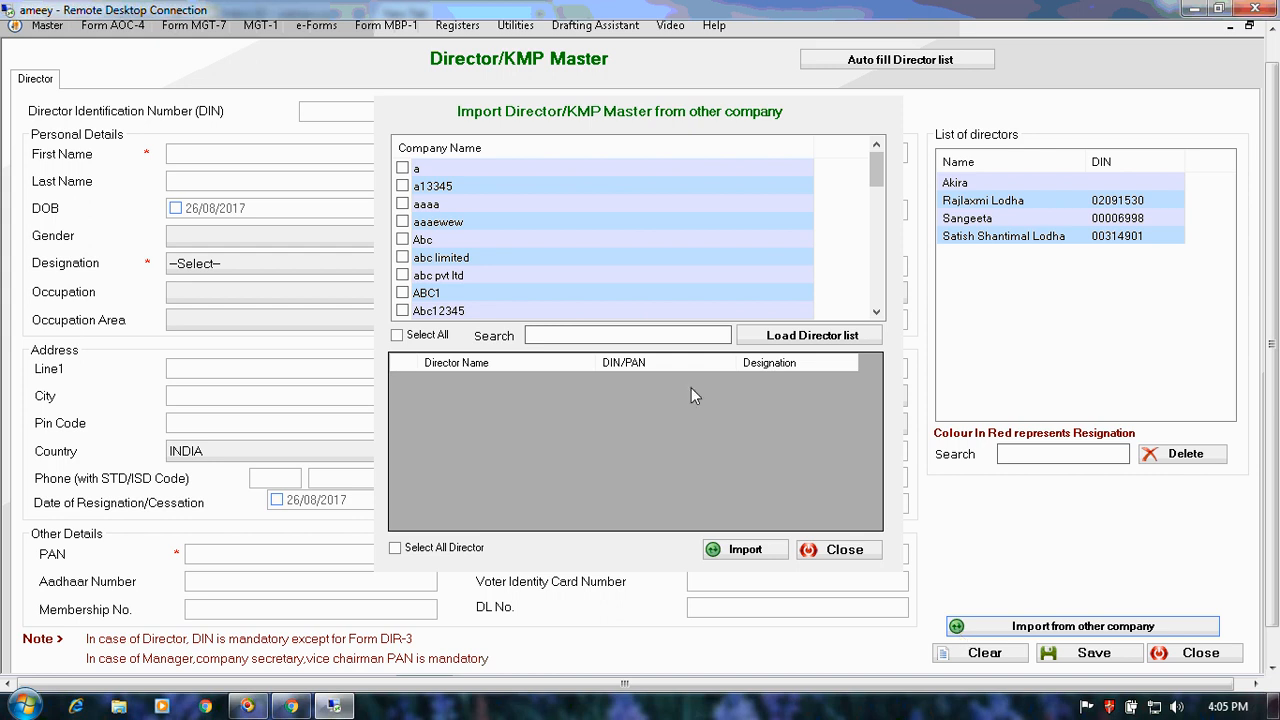
left_click(398, 336)
left_click(759, 338)
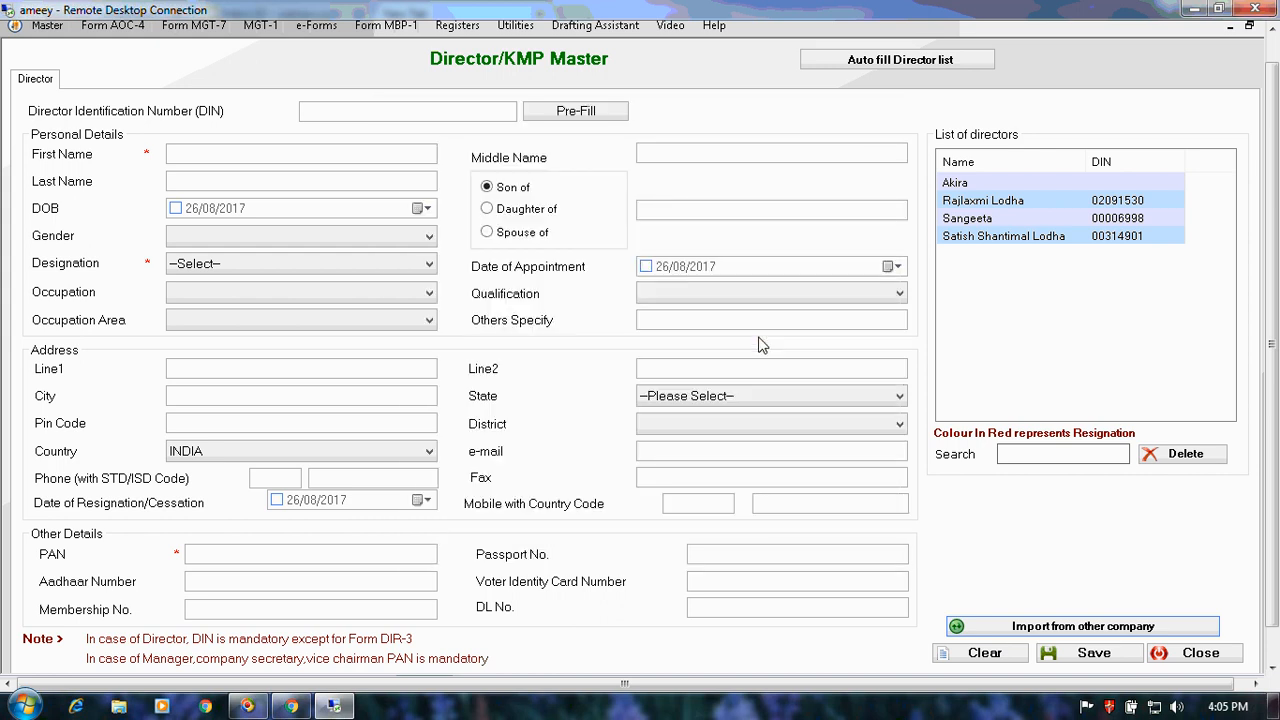
Import the second listed director from another company into the Director/KMP Master, and view the imported record before closing the form.
left_click(1017, 625)
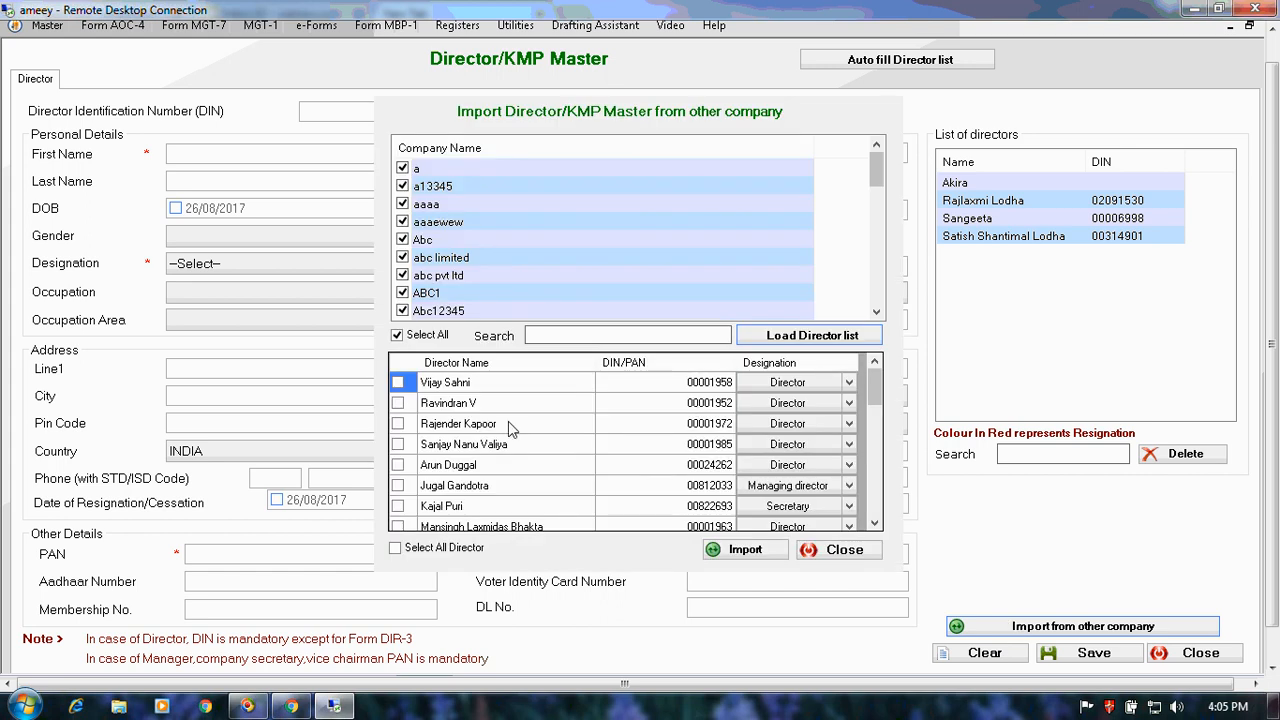
left_click(398, 403)
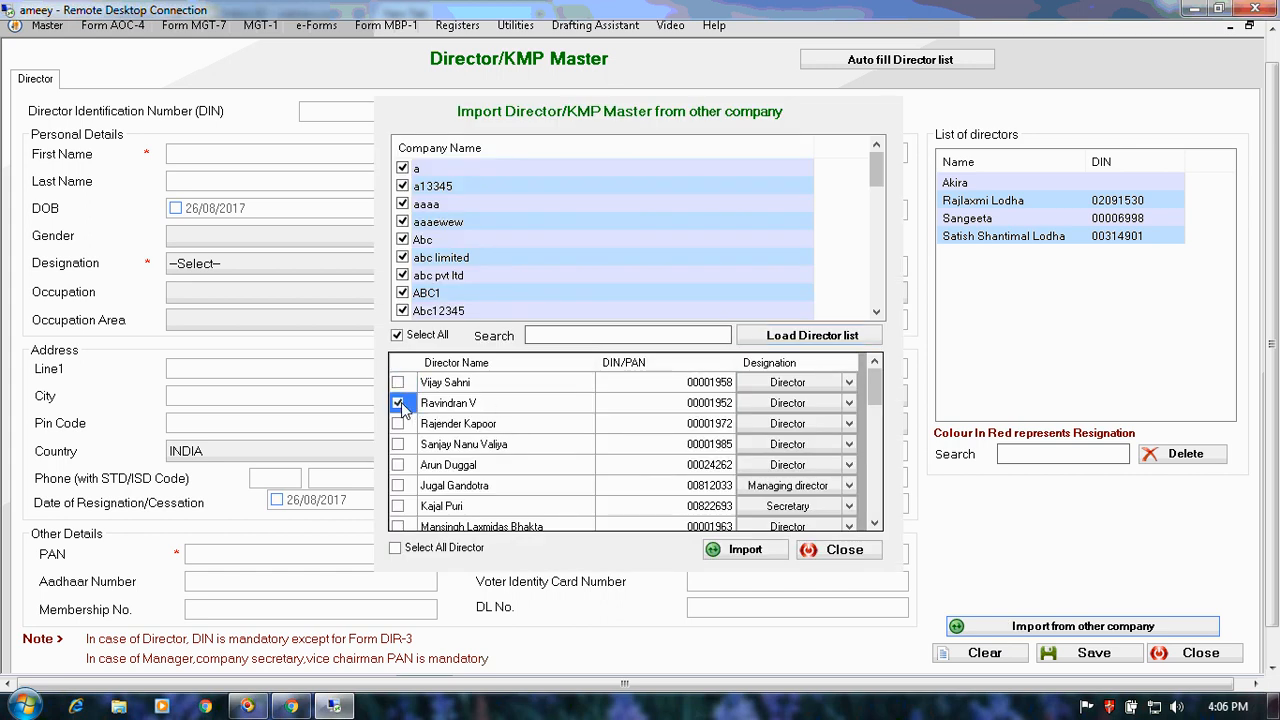
left_click(752, 557)
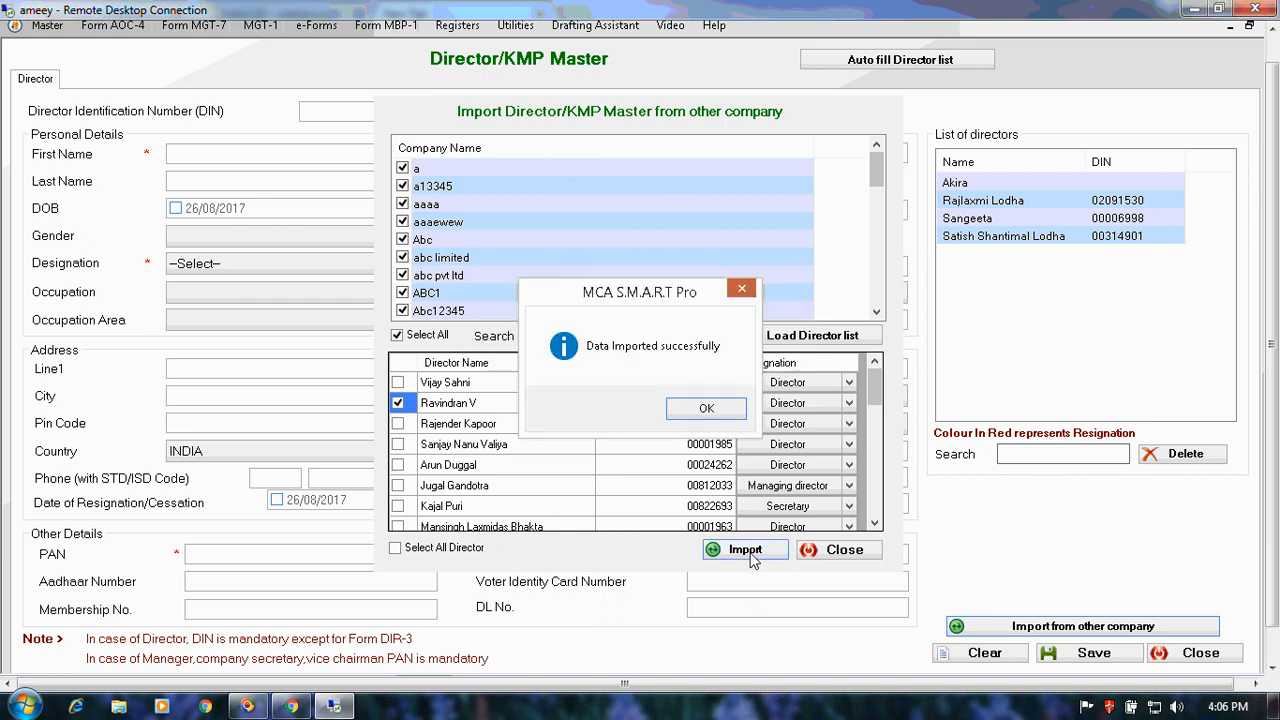
left_click(712, 408)
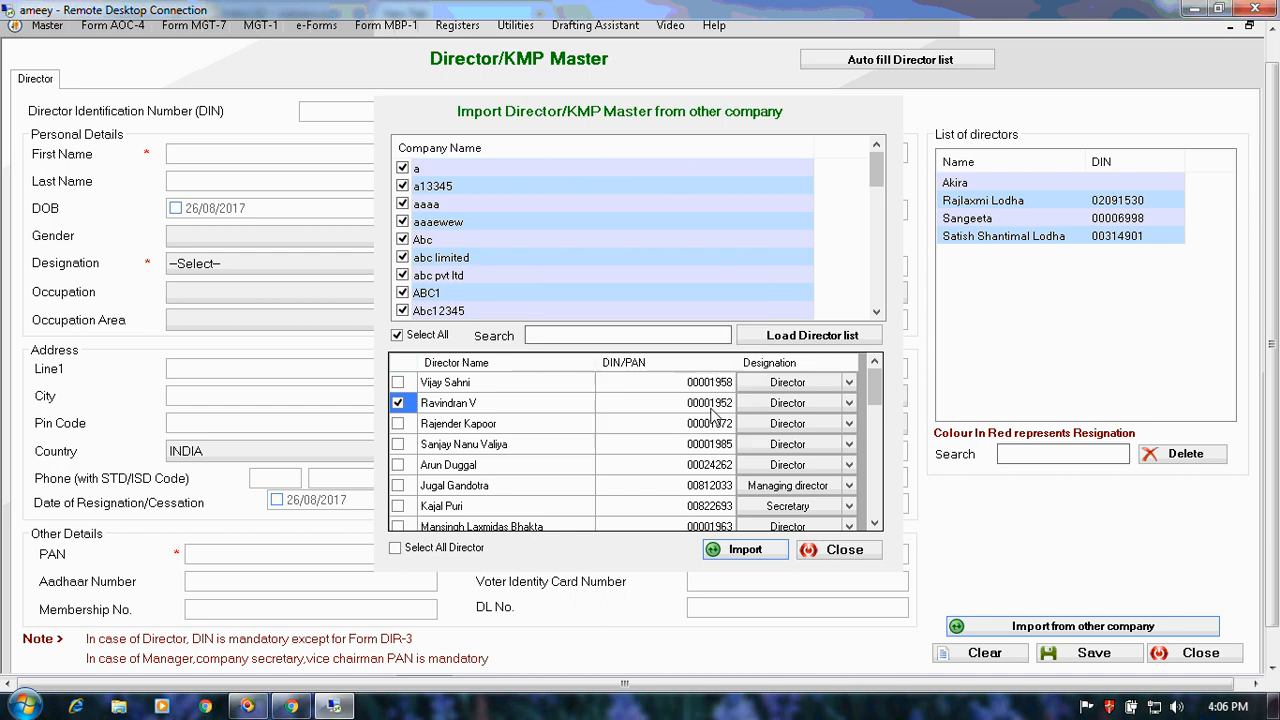
left_click(806, 553)
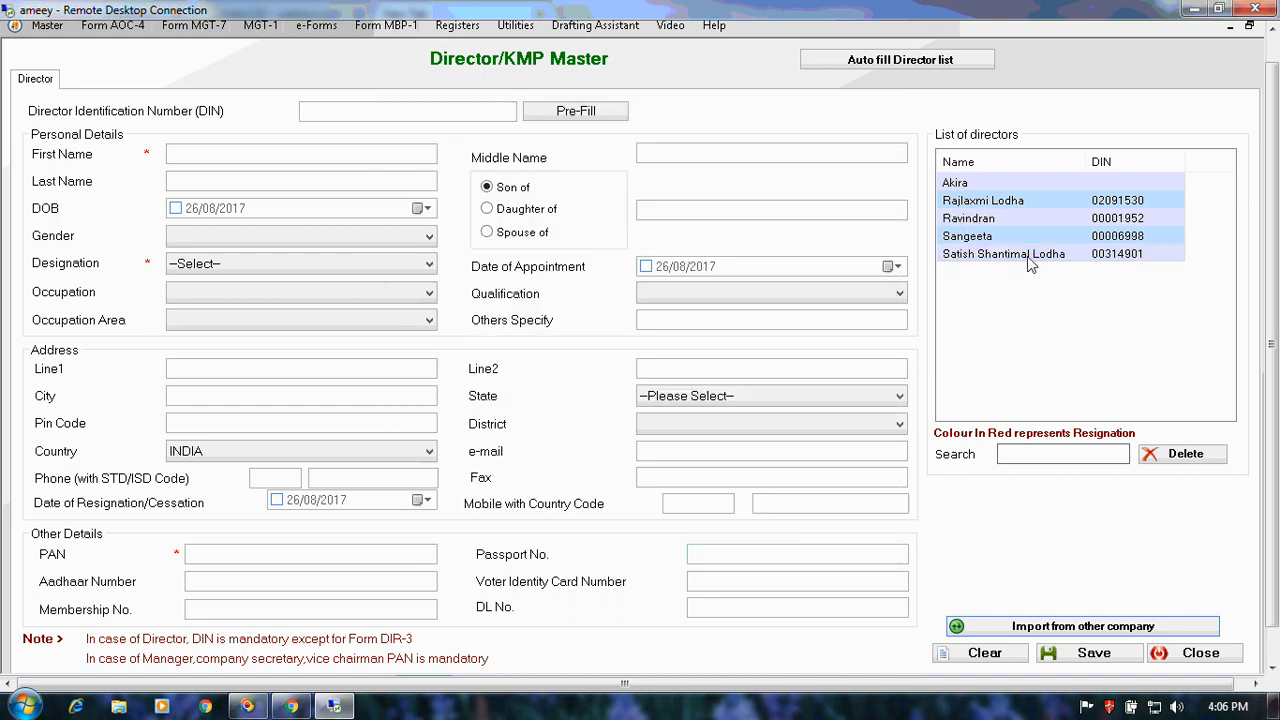
left_click(1024, 216)
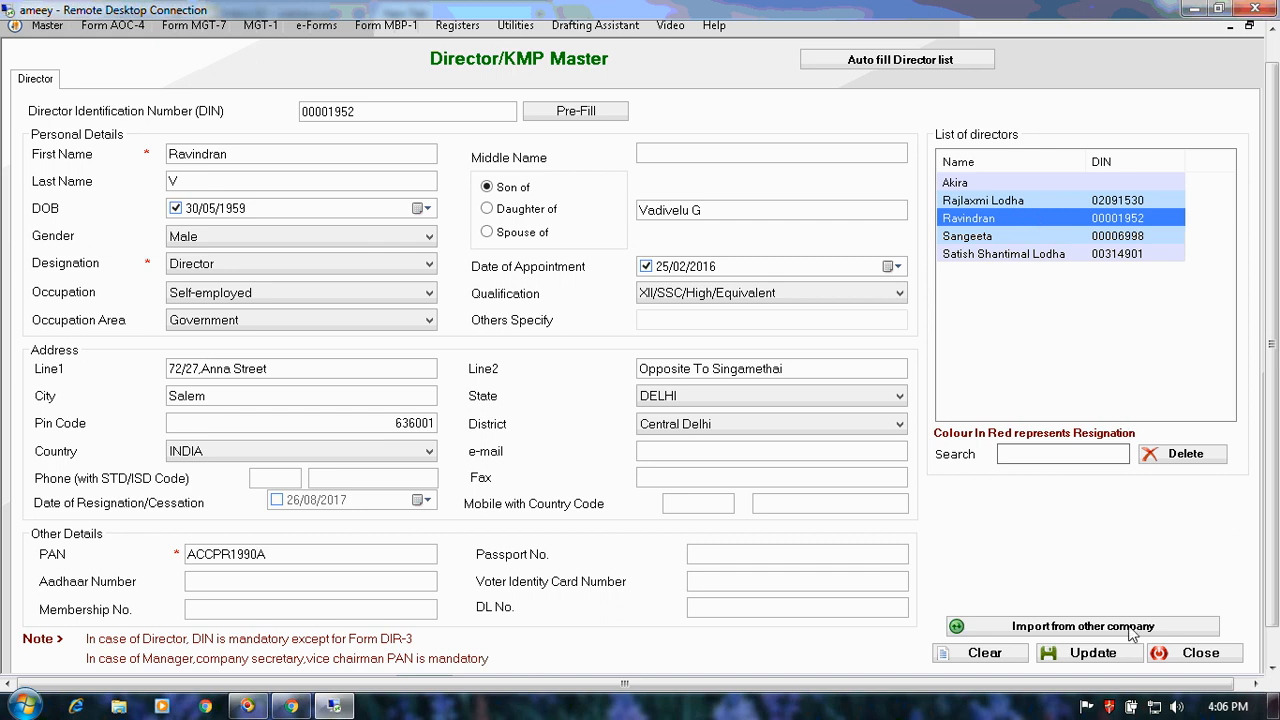
left_click(1190, 655)
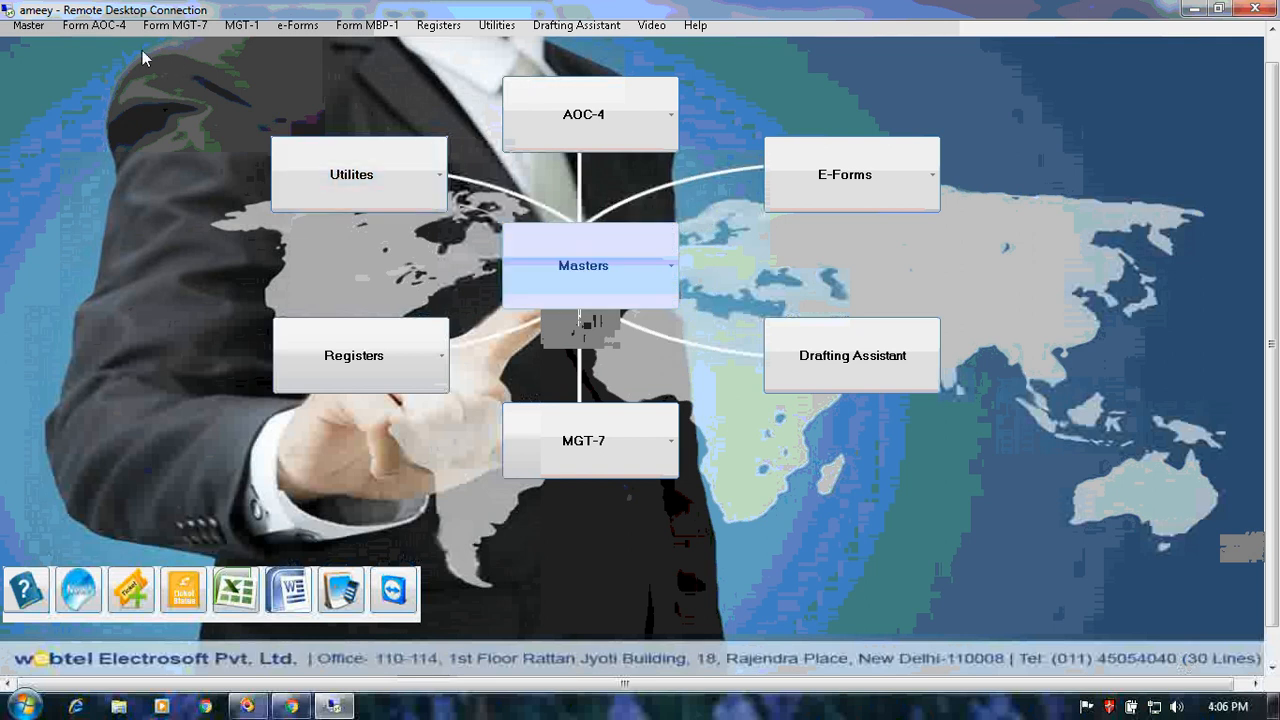
View the Interest in Other Entities form of the Director/KMP Master, and close it.
left_click(29, 25)
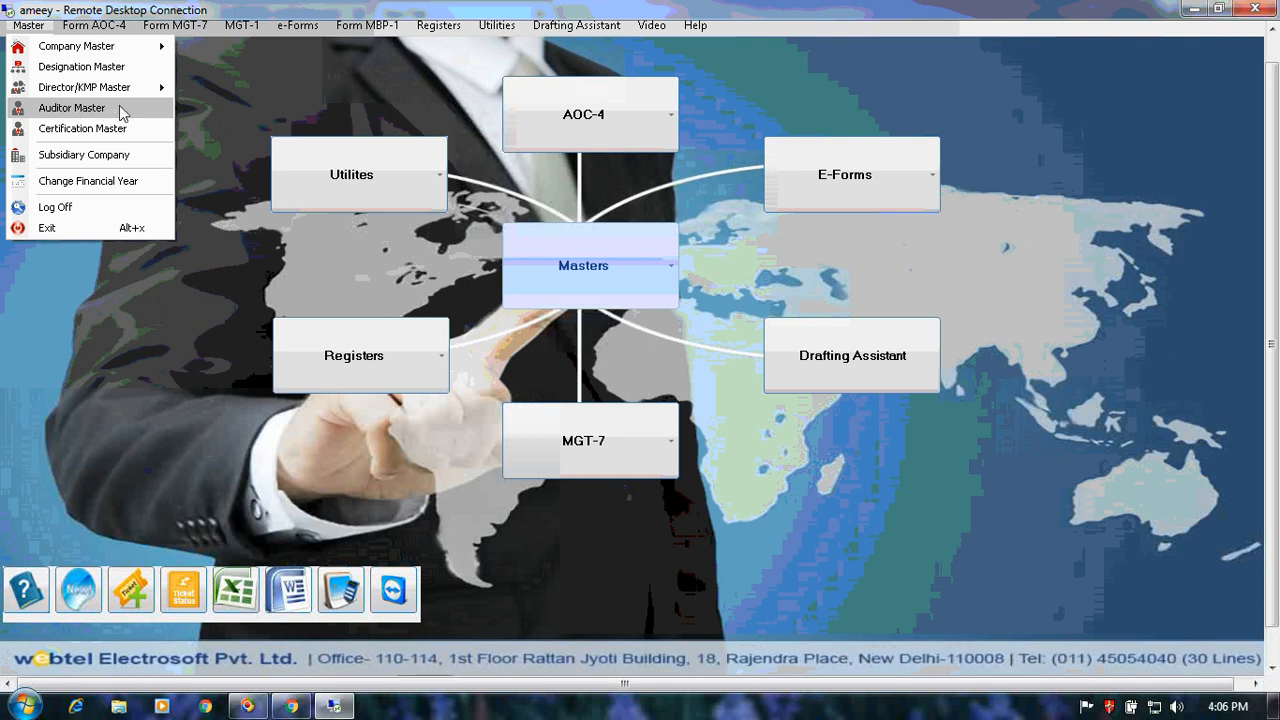
mouse_move(145, 88)
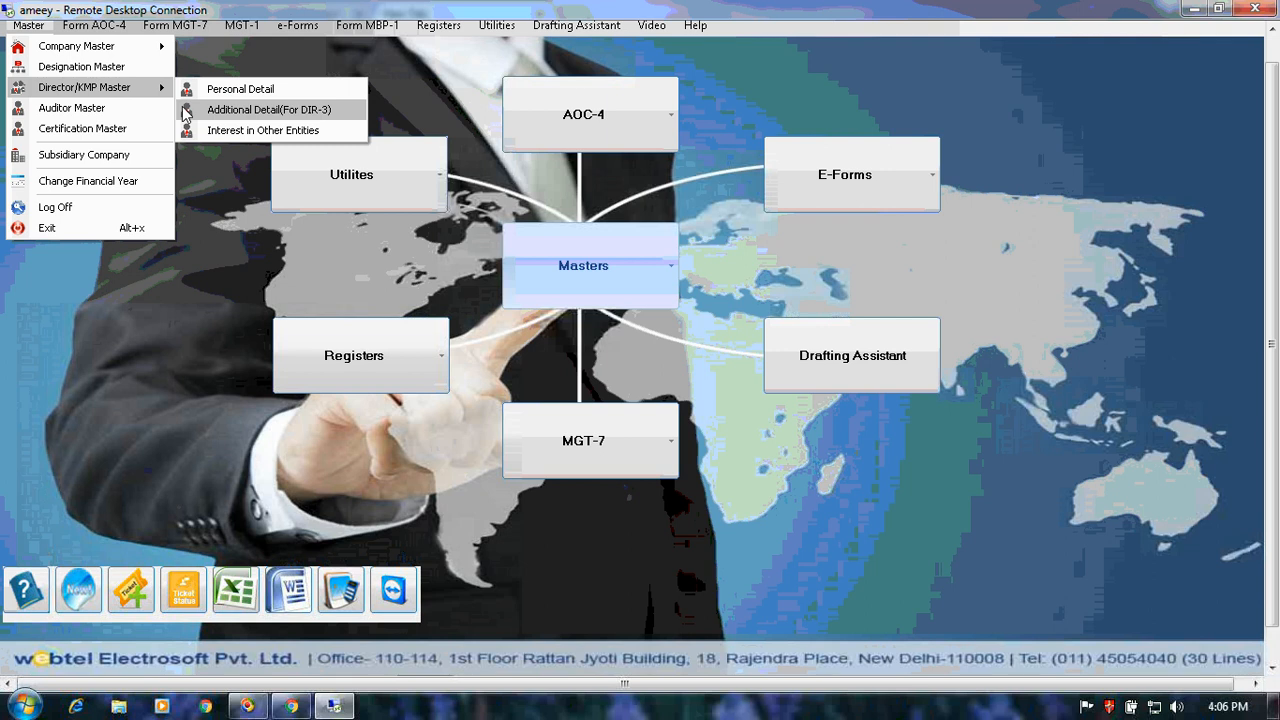
left_click(218, 132)
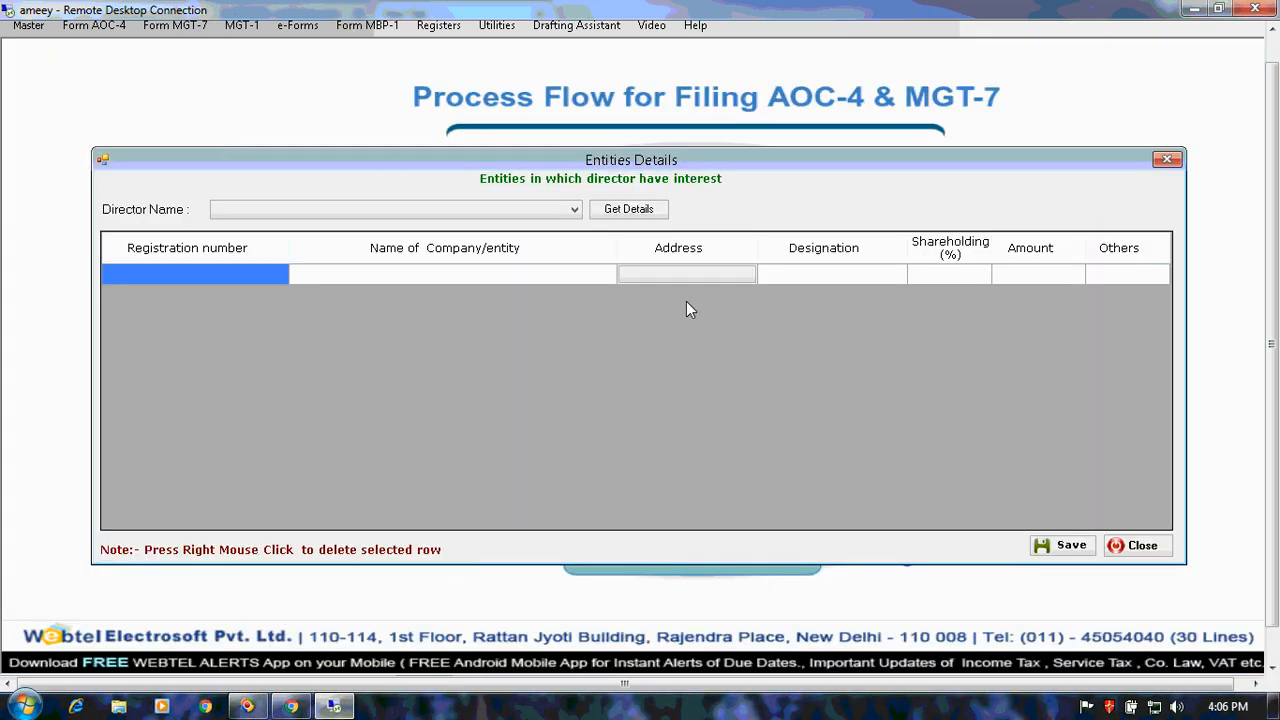
left_click(1135, 548)
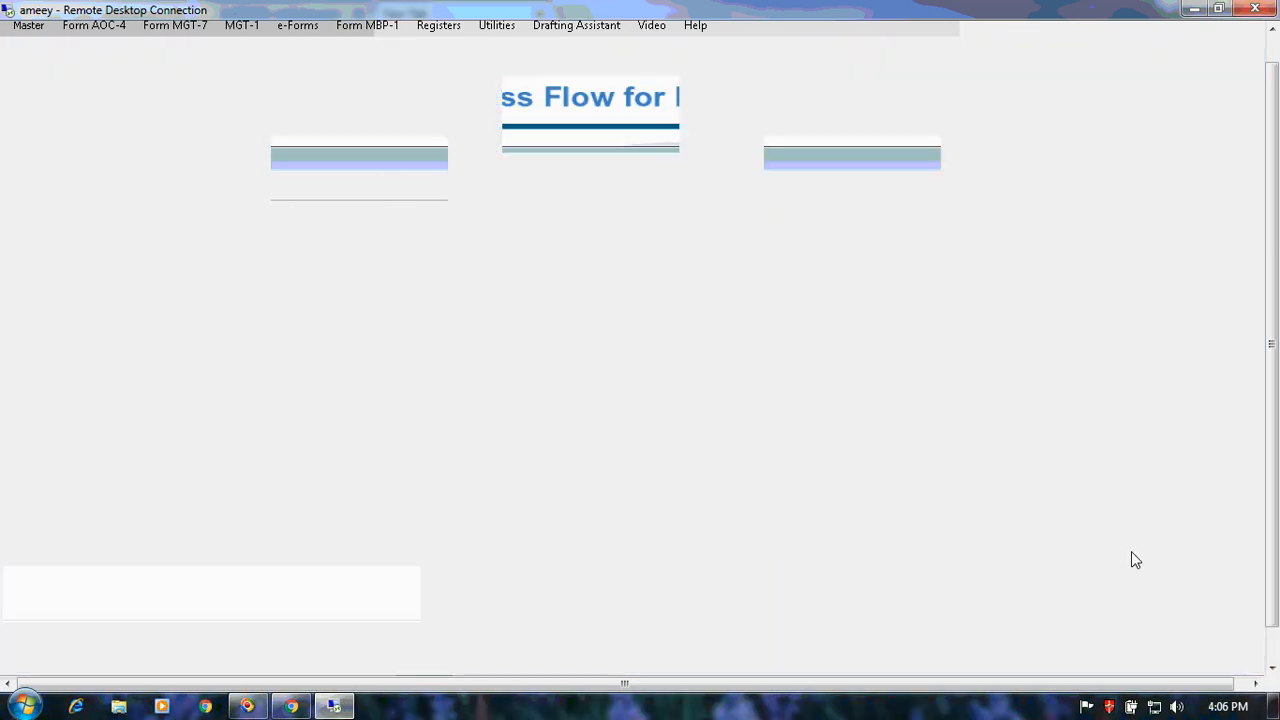
Review the Auditor Master, including its option to import from another company and the listed auditor's record, and close it.
left_click(40, 28)
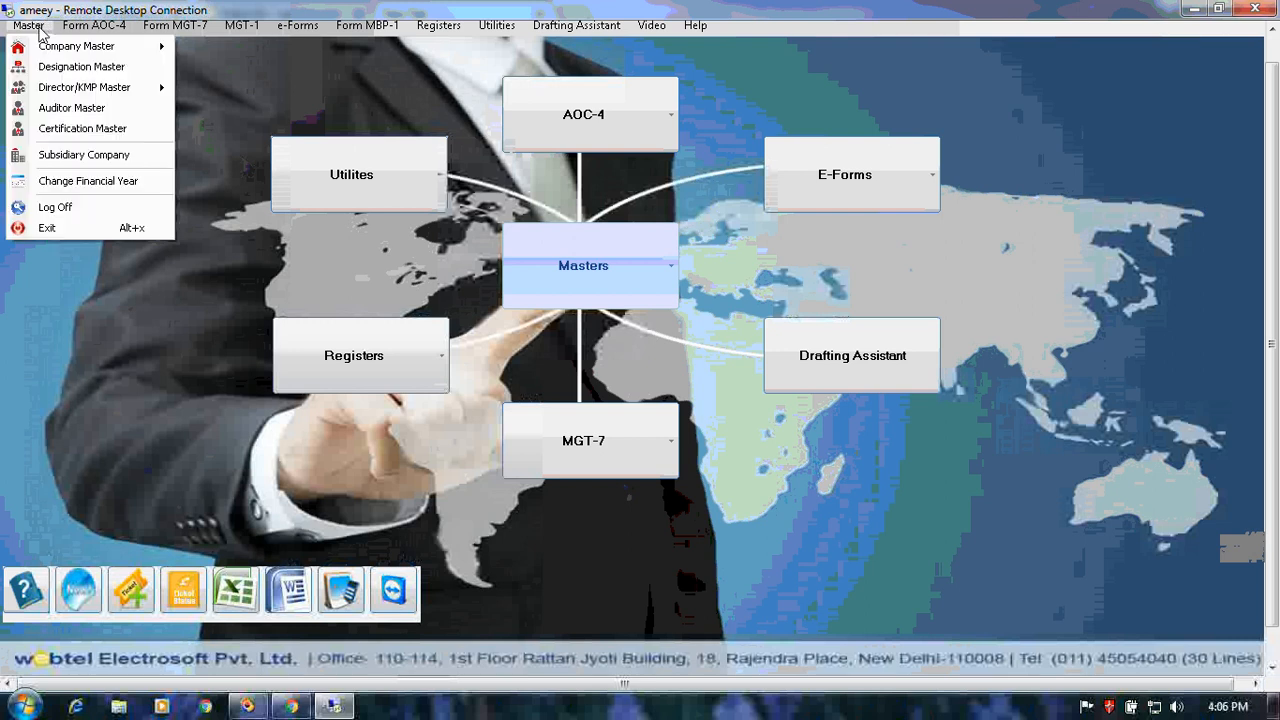
left_click(58, 112)
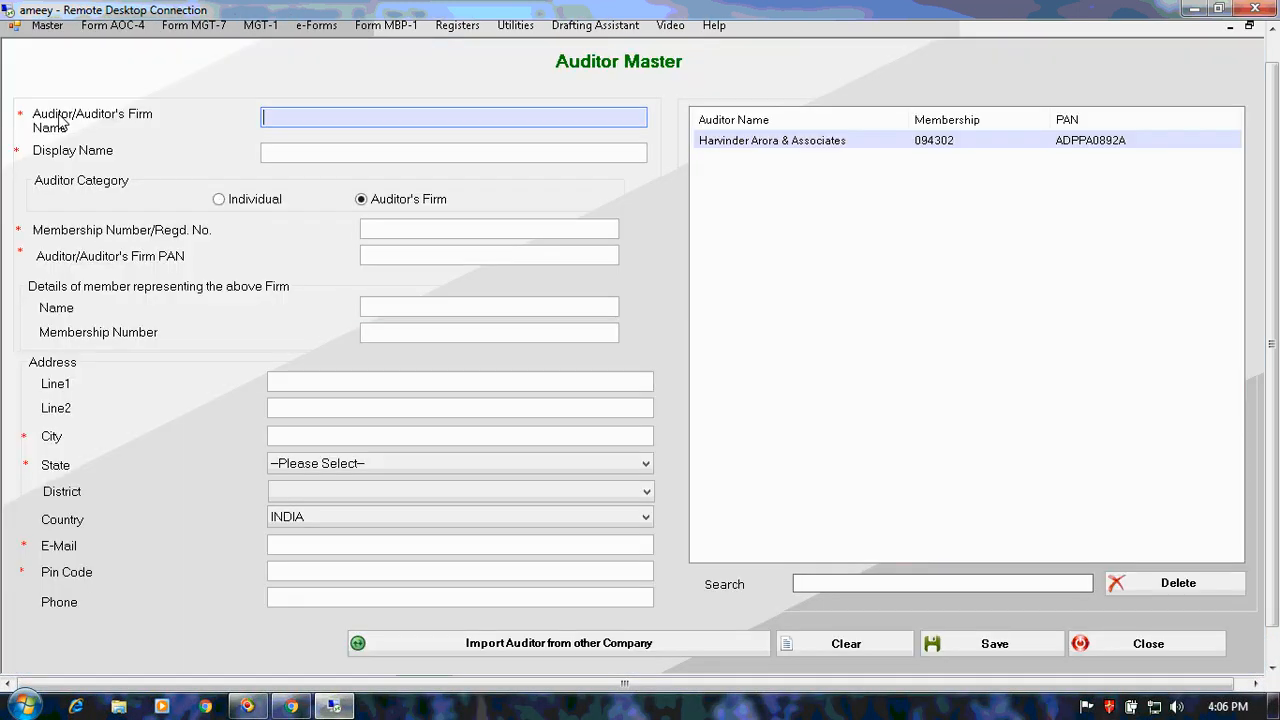
left_click(415, 654)
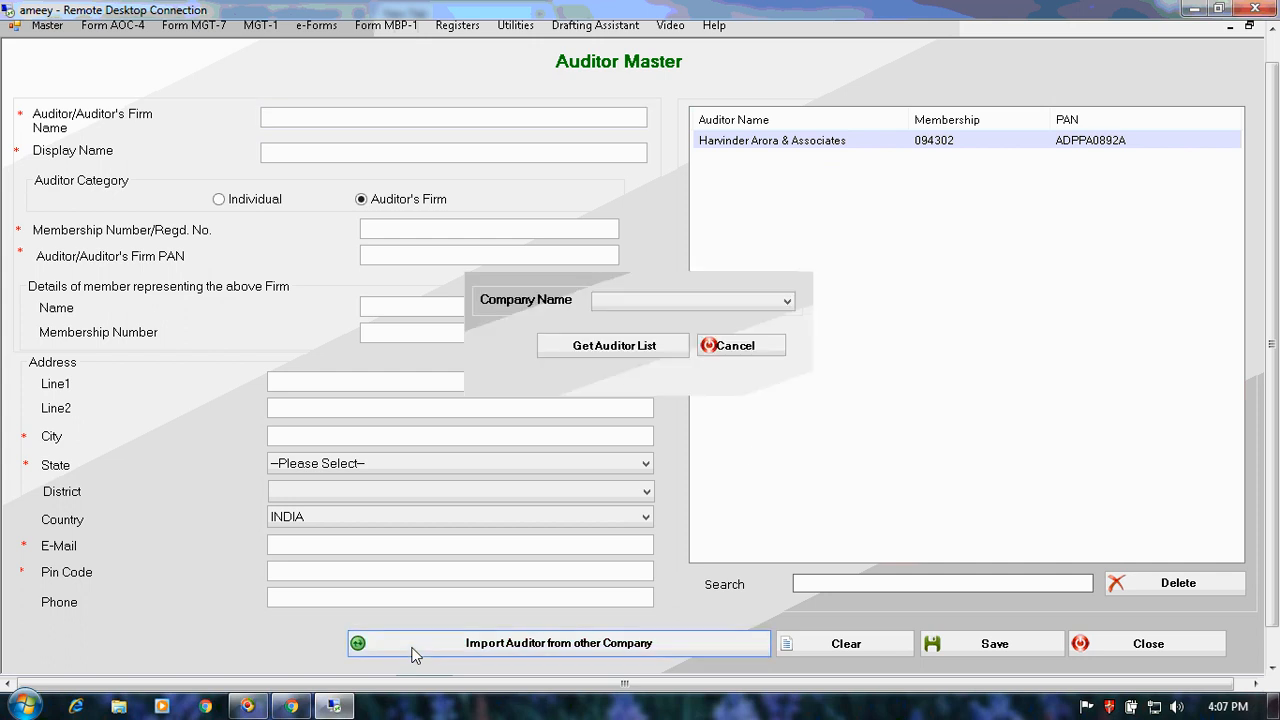
left_click(750, 349)
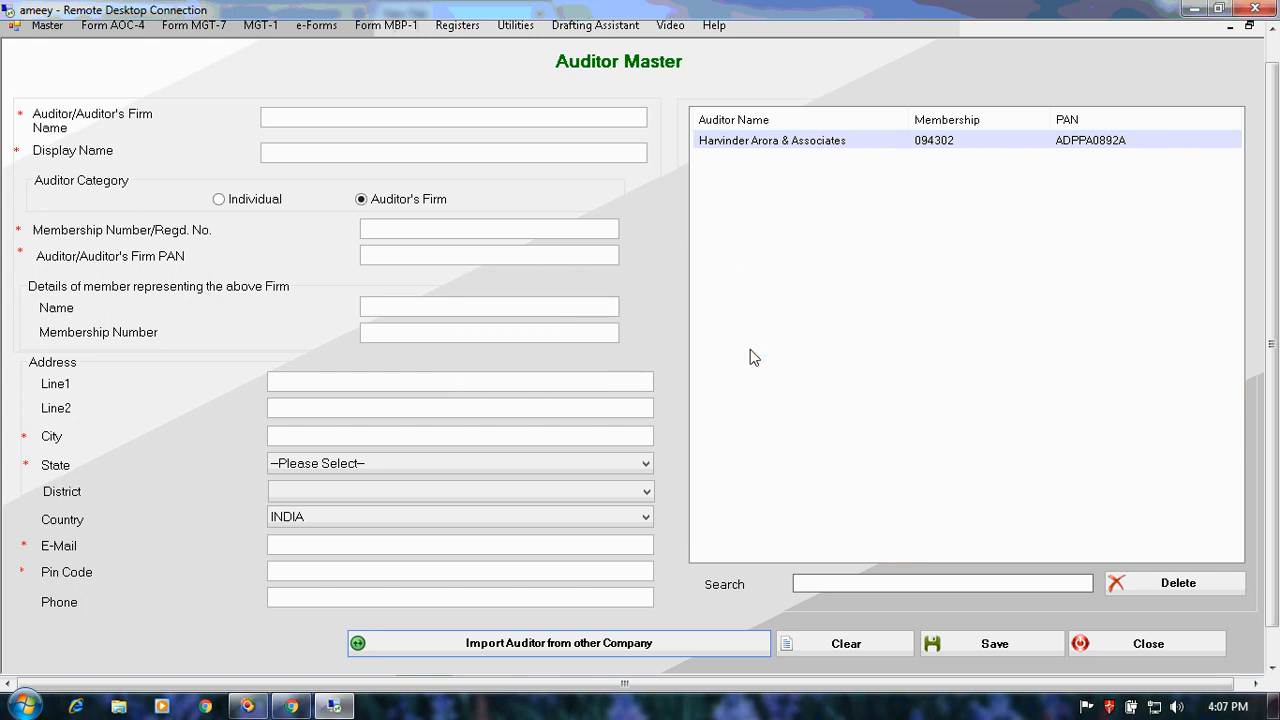
left_click(776, 140)
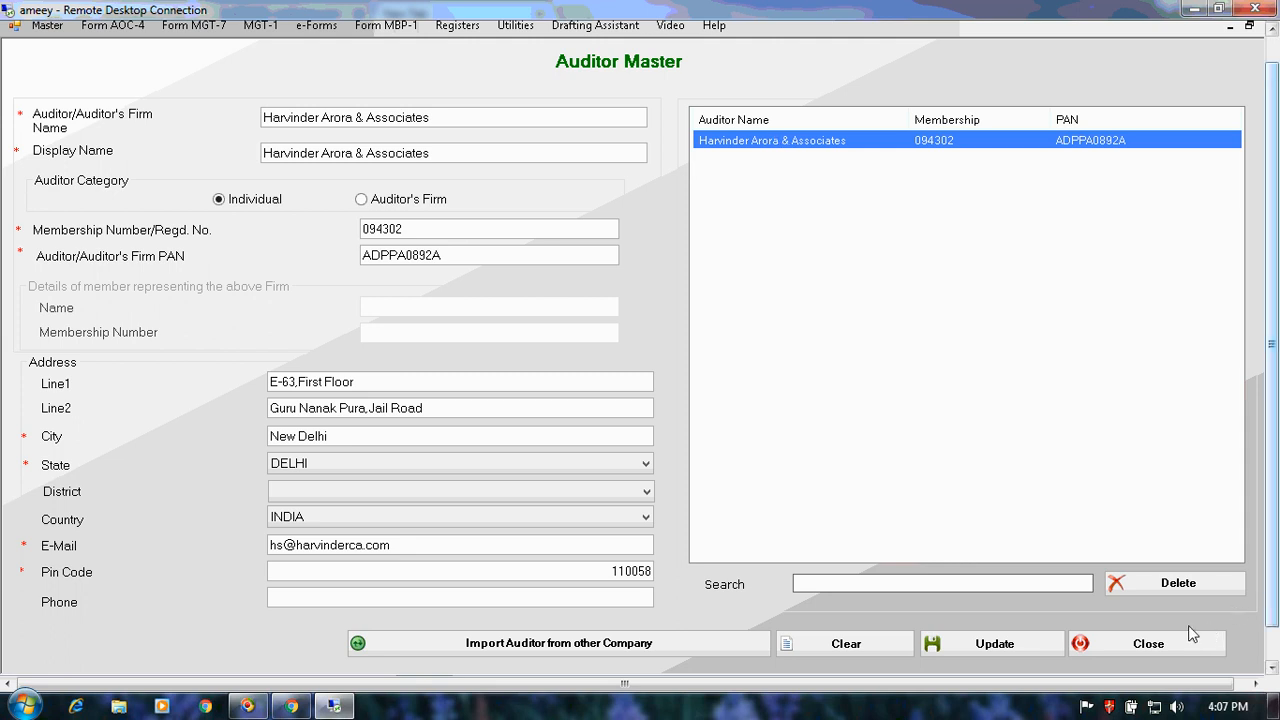
left_click(1159, 651)
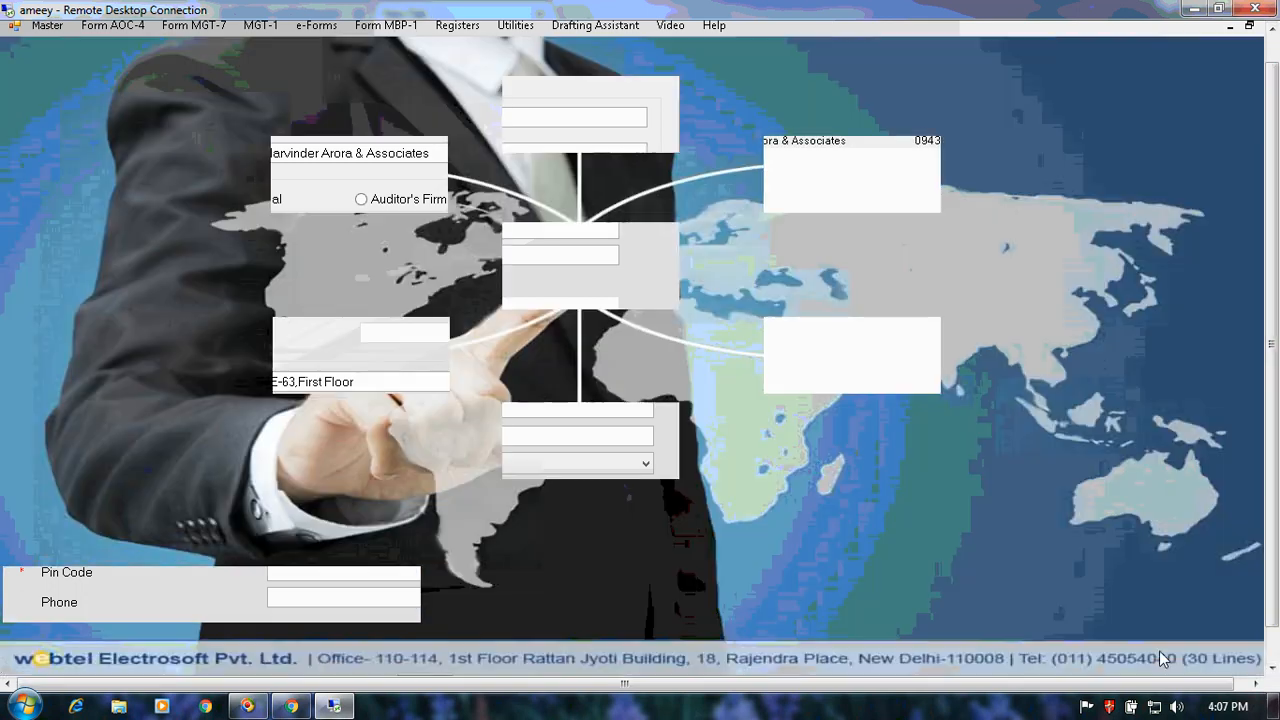
View the professional's detail fields for certifying e-forms in the Certification Master, and close it.
left_click(28, 25)
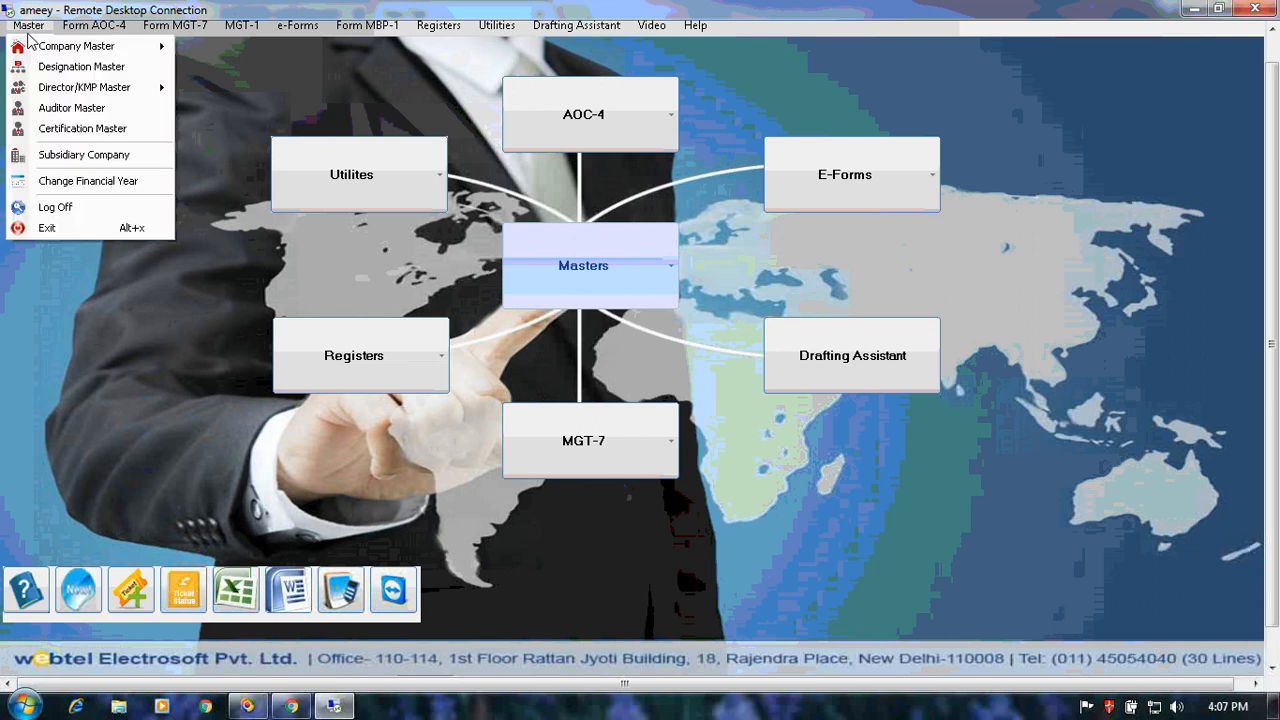
left_click(53, 130)
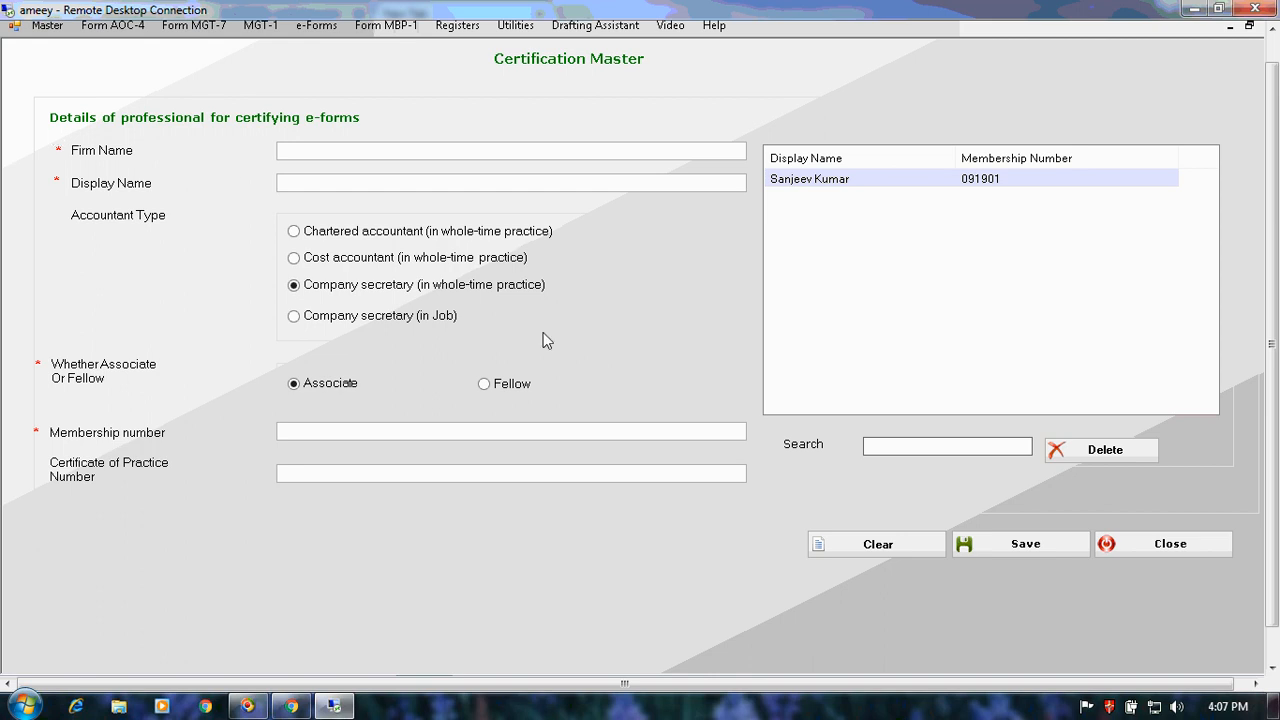
left_click(1165, 544)
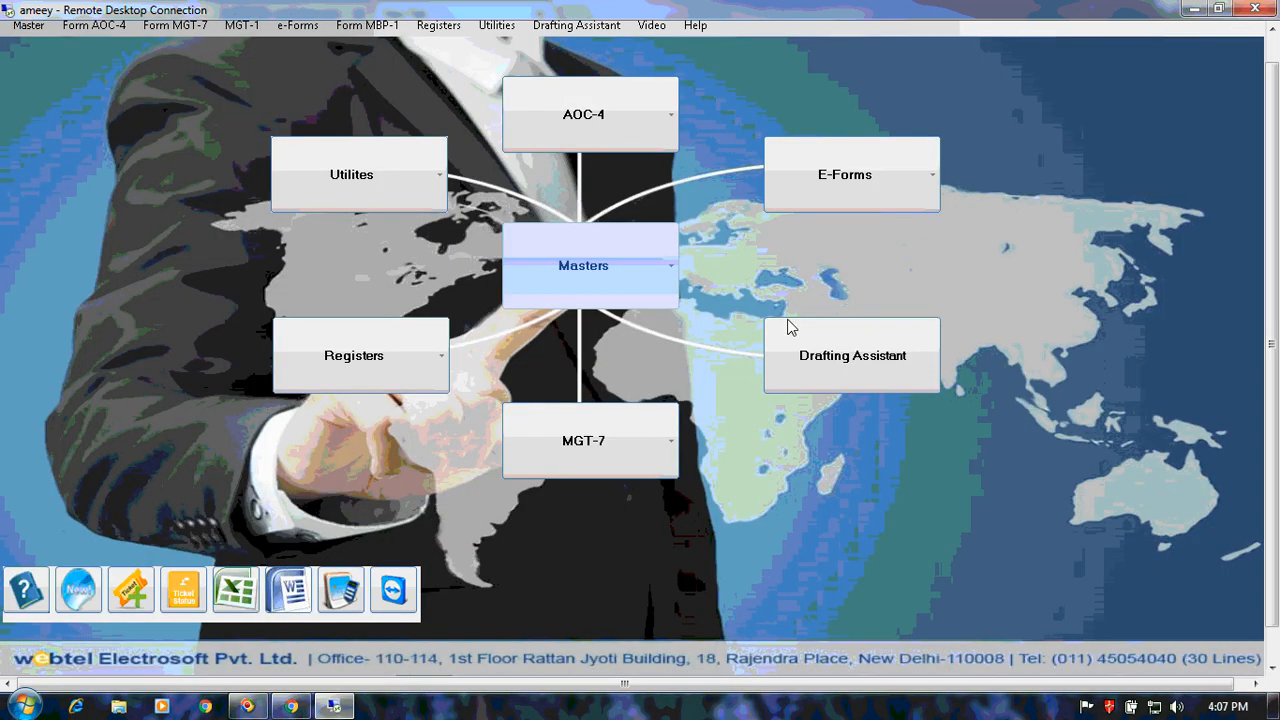
View the Subsidiary Company Detail form with its CIN, name and provisions fields, and close it.
left_click(42, 30)
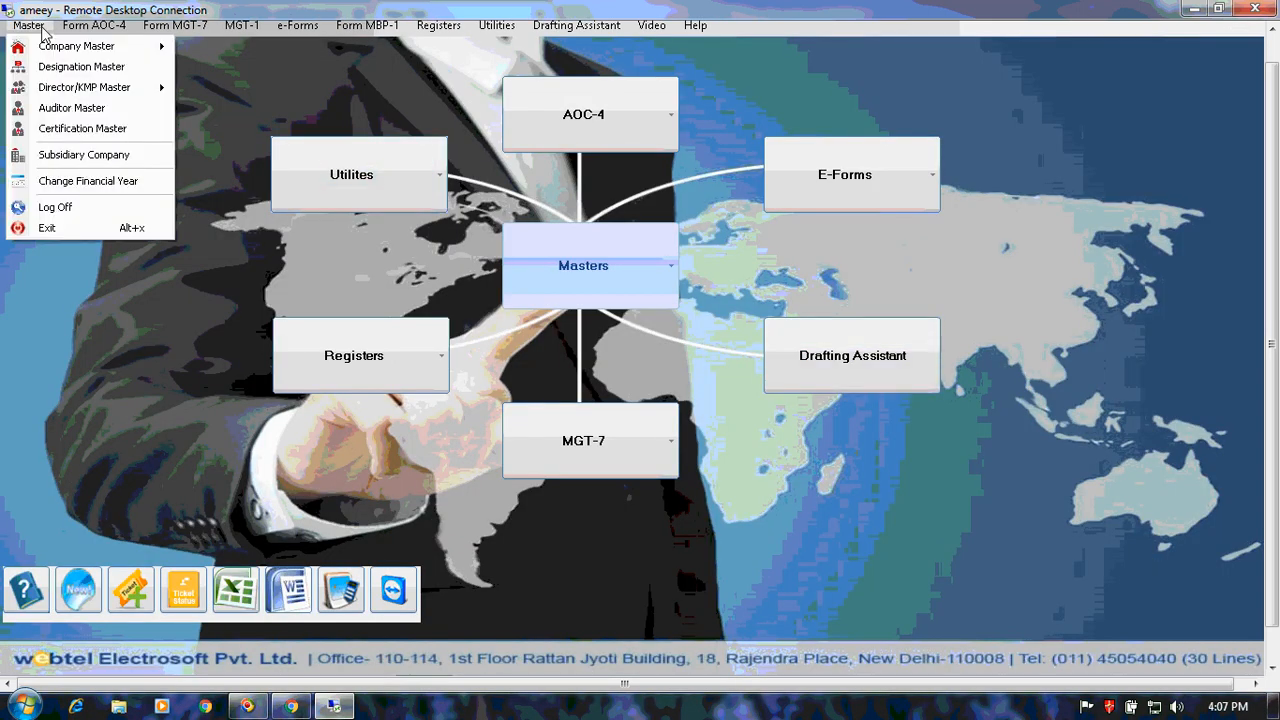
left_click(54, 154)
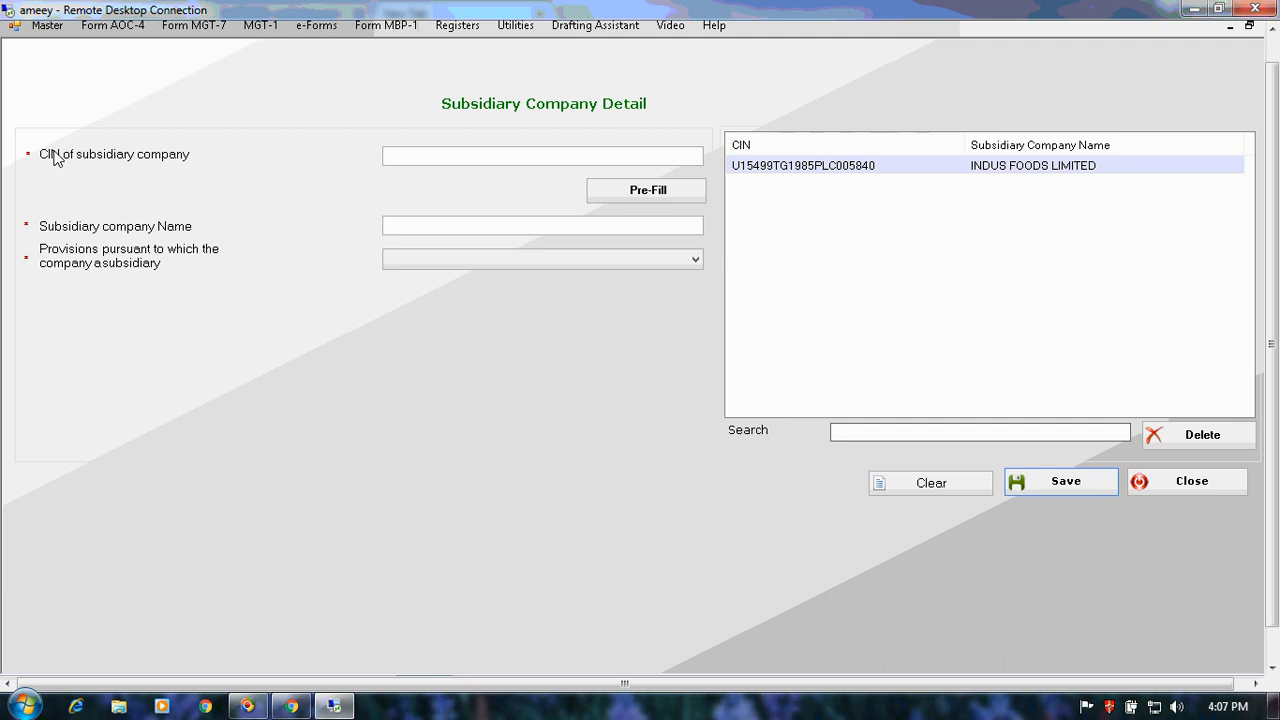
left_click(1176, 490)
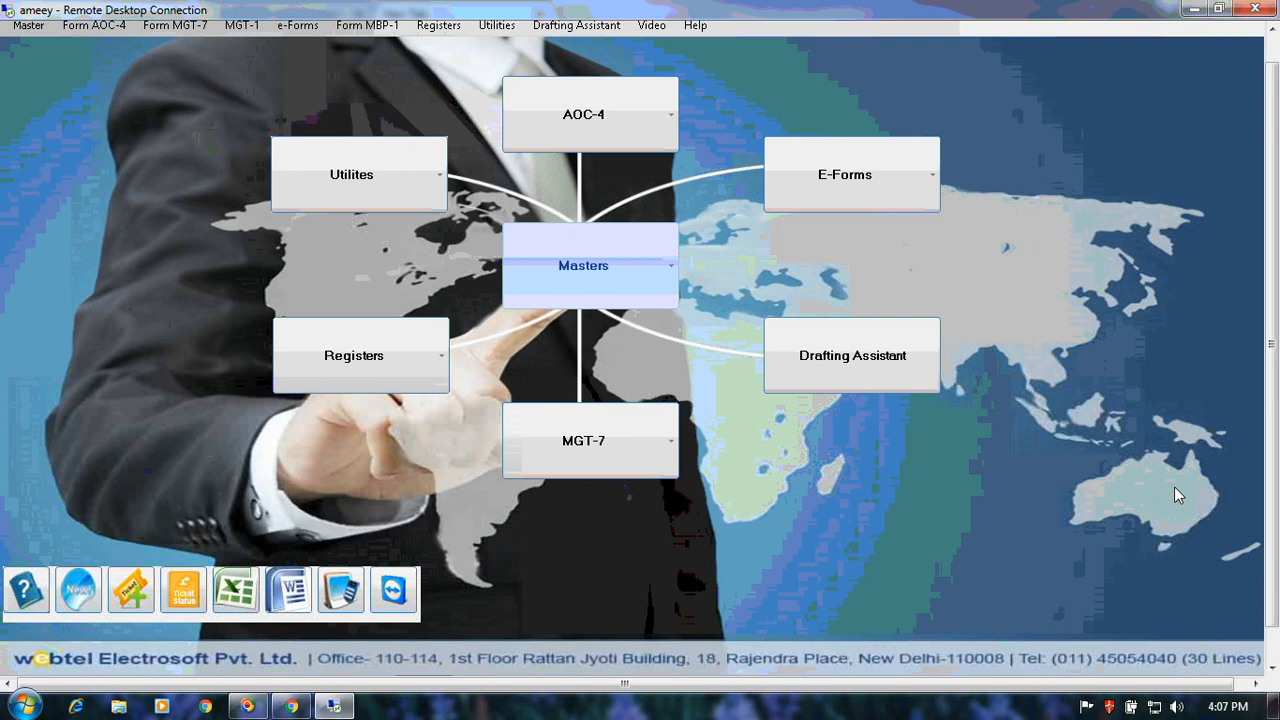
left_click(1273, 28)
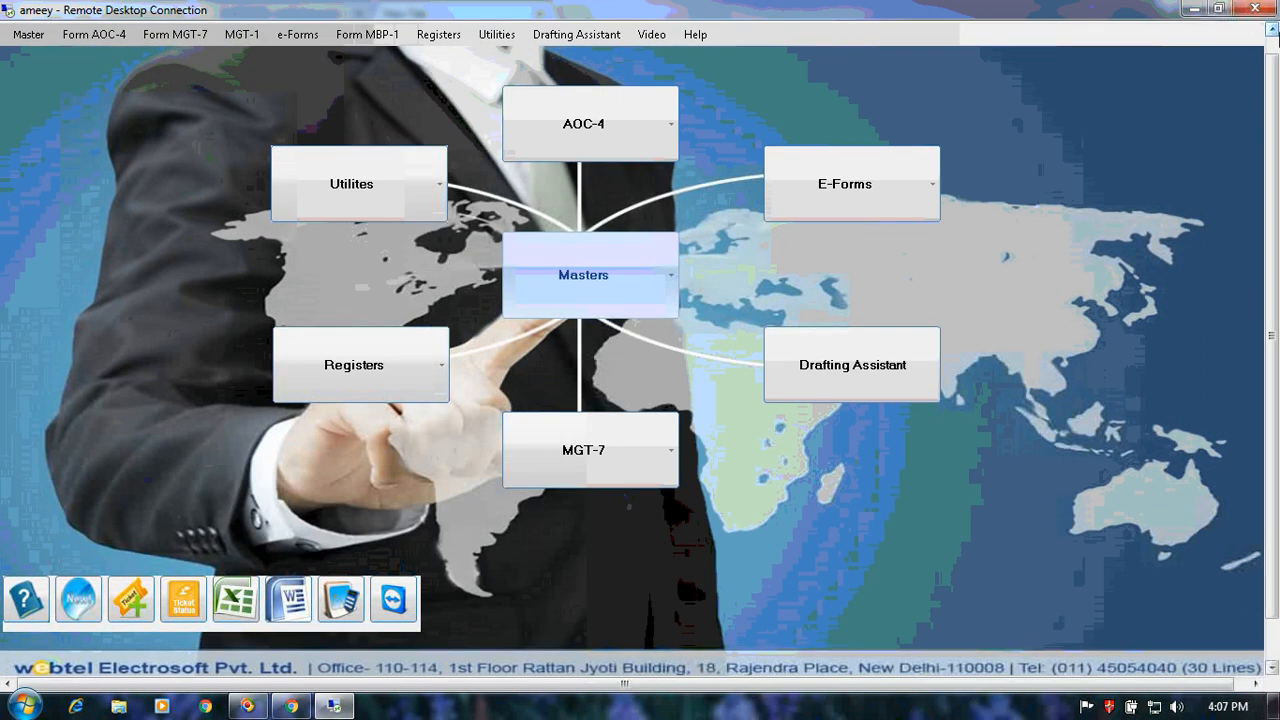